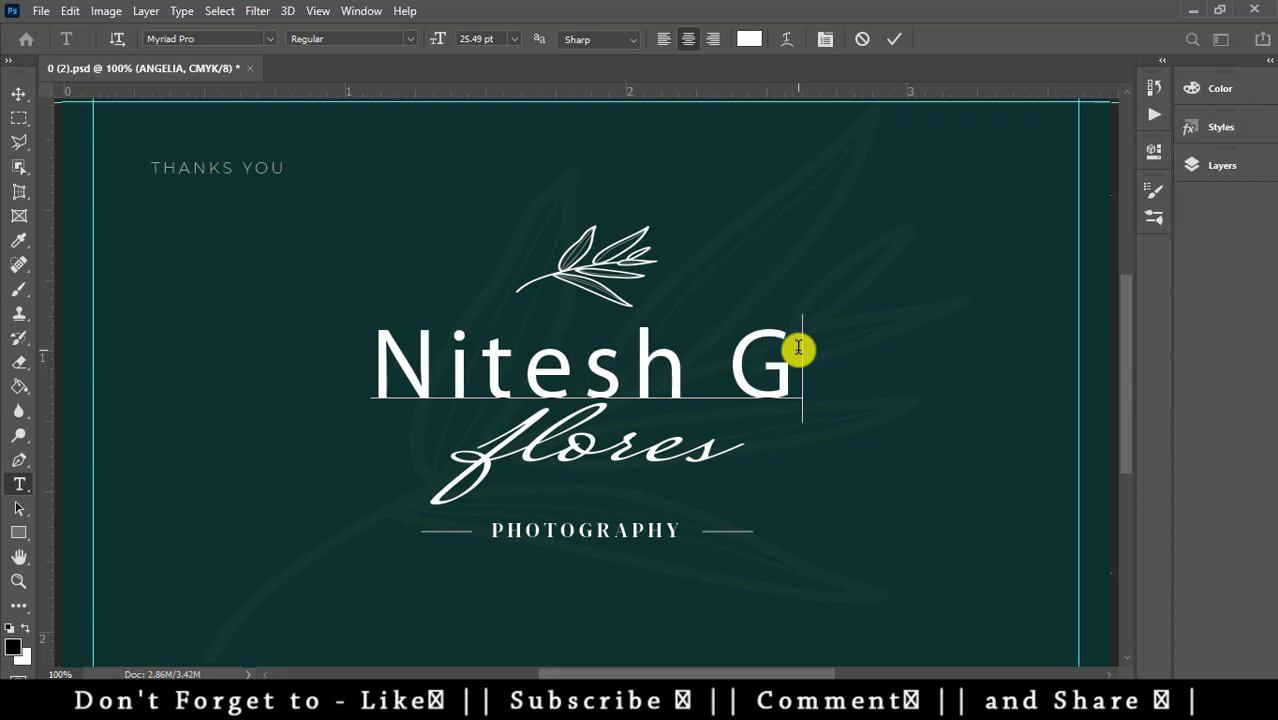
- Apply the Lucida Handwriting font to the whole Nitesh GFX heading line
left_click_drag(833, 361, 249, 211)
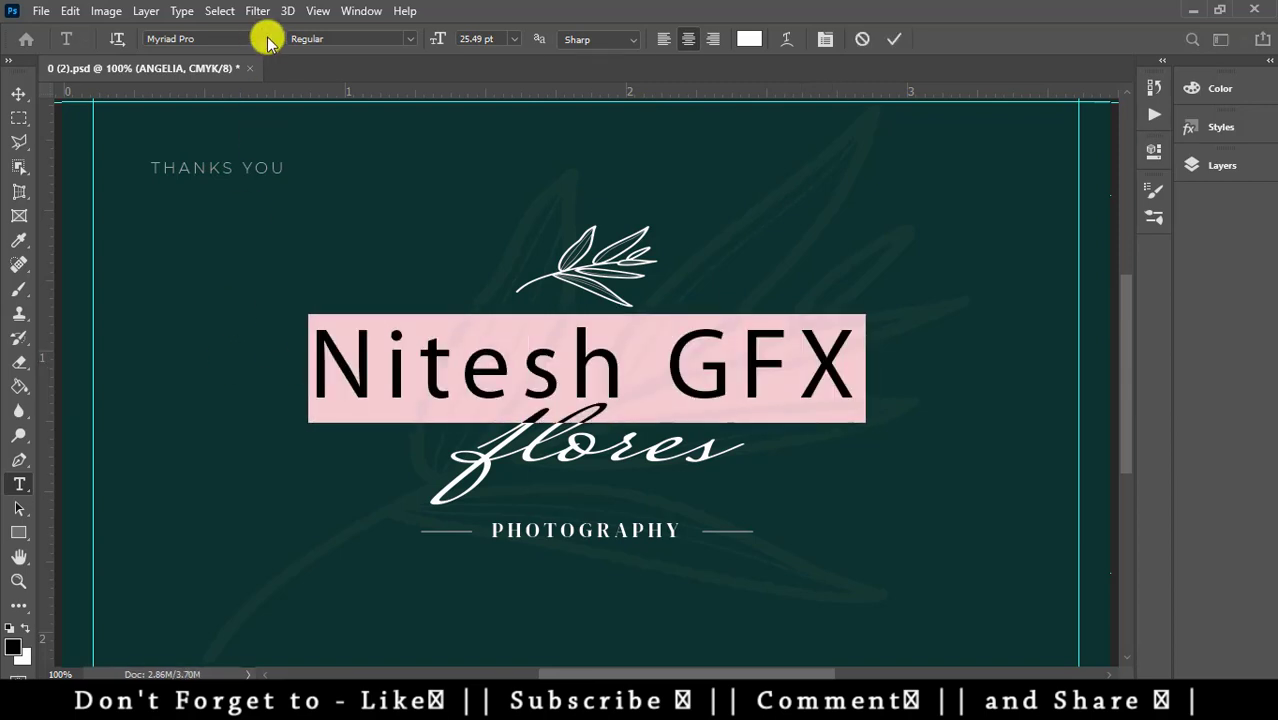
left_click(268, 40)
left_click_drag(508, 450, 491, 106)
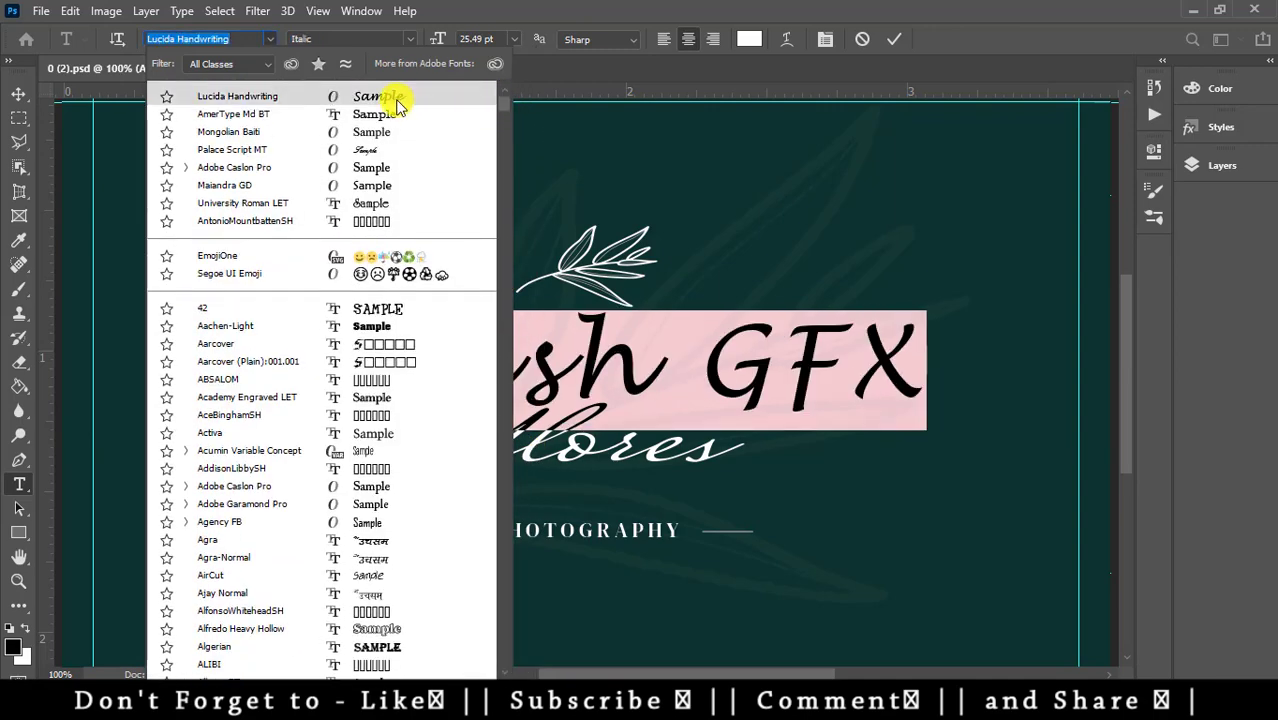
left_click(396, 99)
left_click(492, 289)
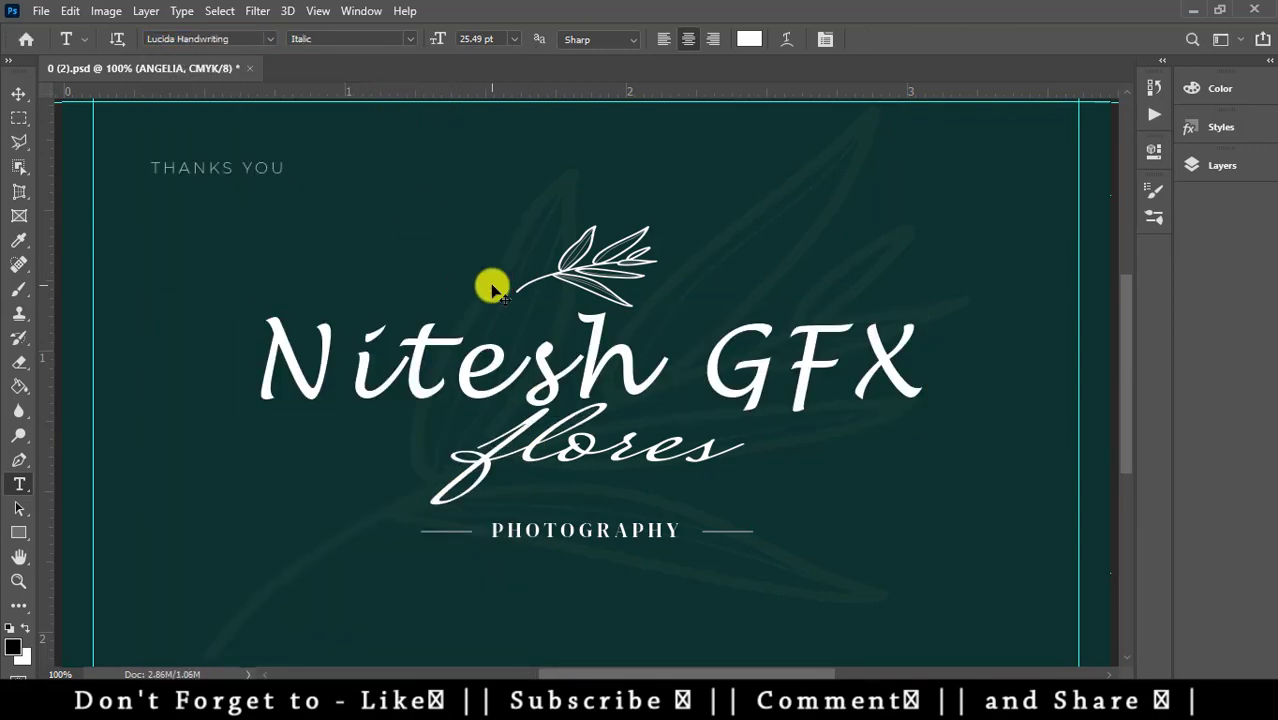
left_click(716, 446)
- Replace the word flores with Studio
left_click(774, 340)
key("End")
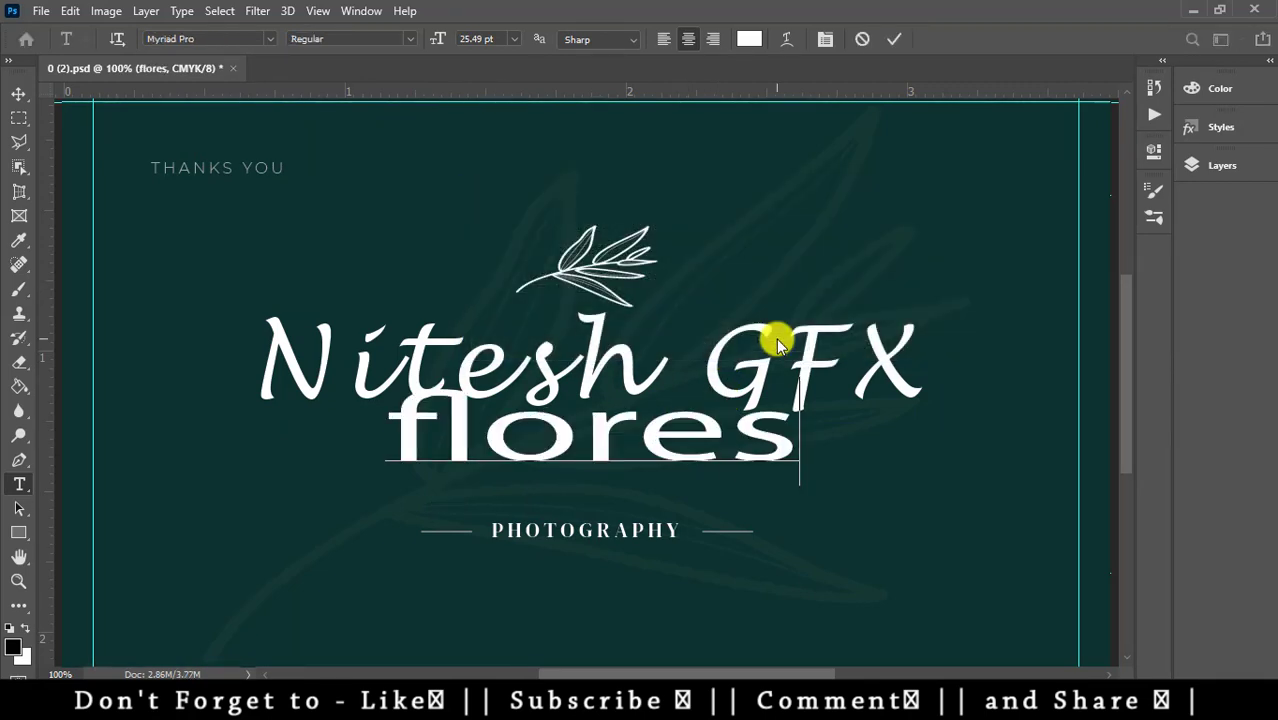
key("BackSpace")
key("BackSpace")
key("BackSpace")
key("BackSpace")
key("BackSpace")
key("BackSpace")
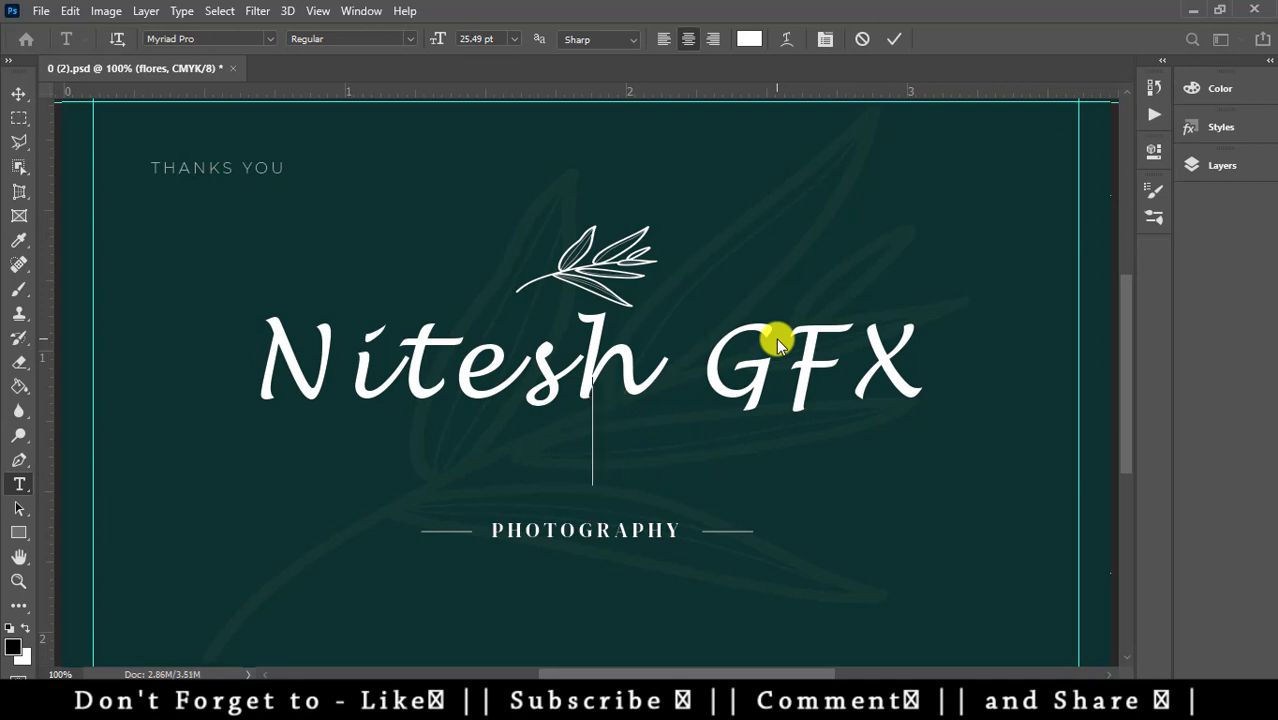
type("S")
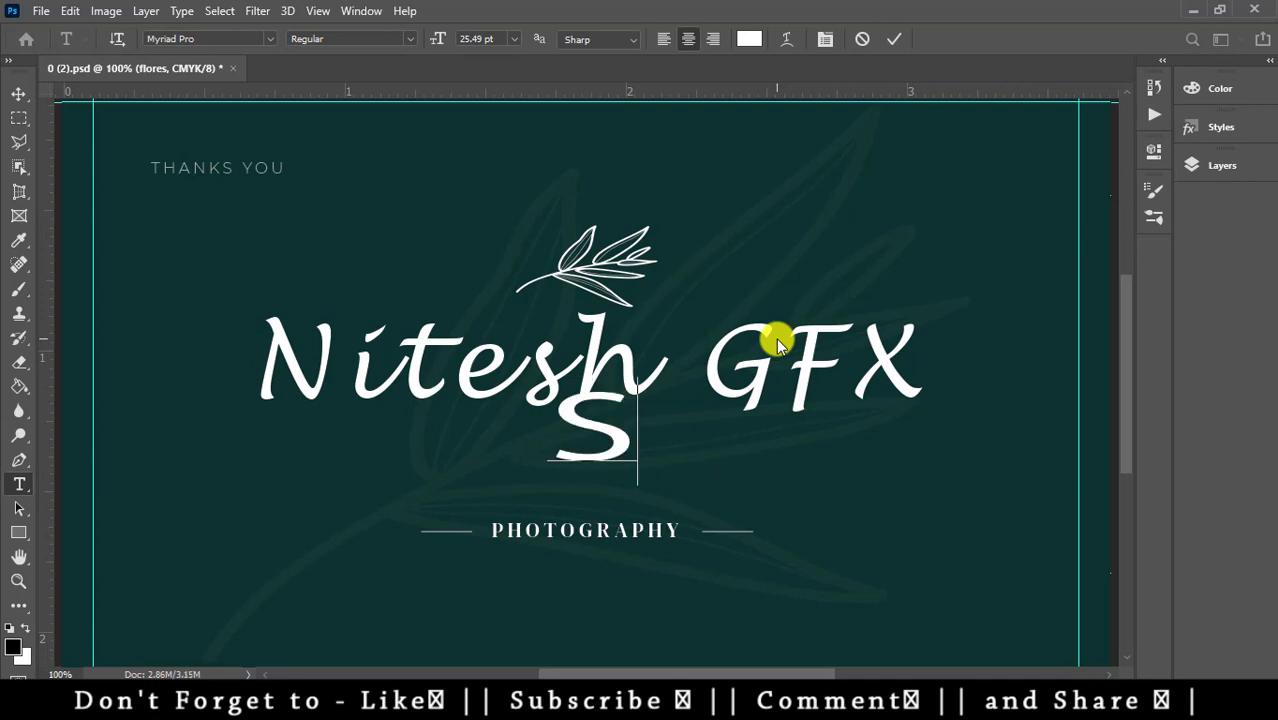
type("tudio")
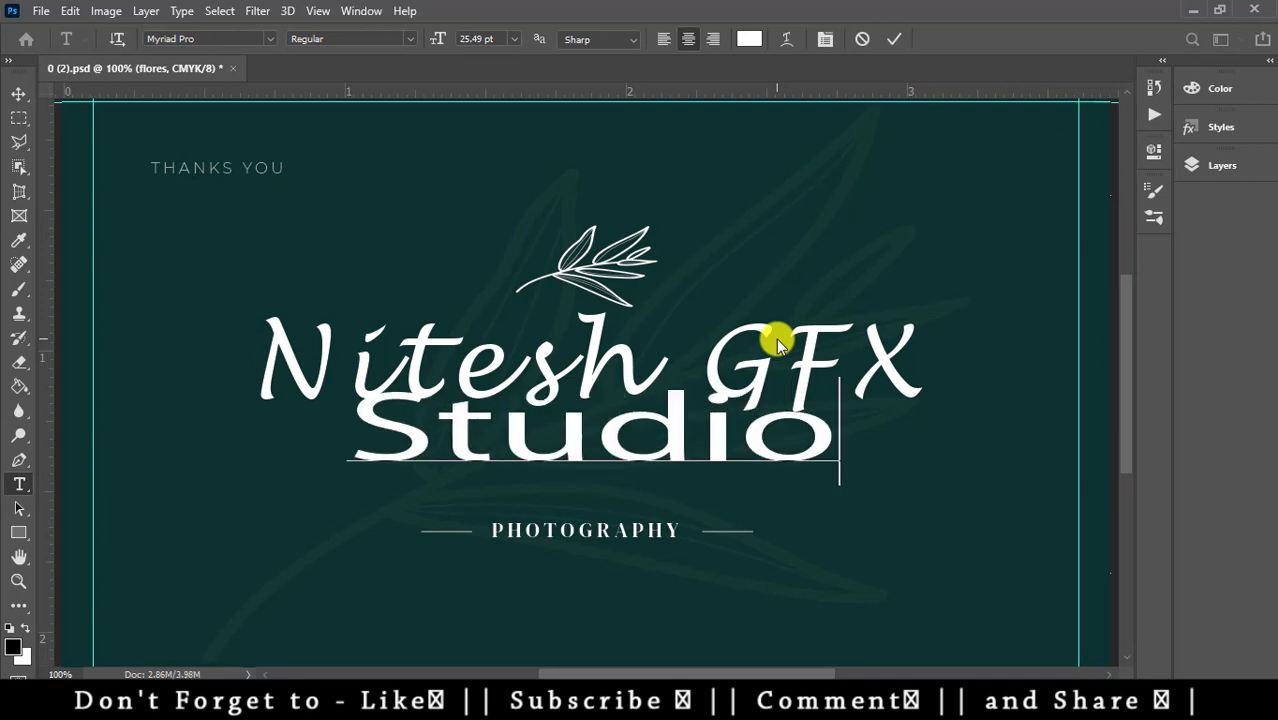
key("ctrl+Return")
- Scale Studio to about 70% and centre it under the Nitesh GFX heading
key("ctrl+t")
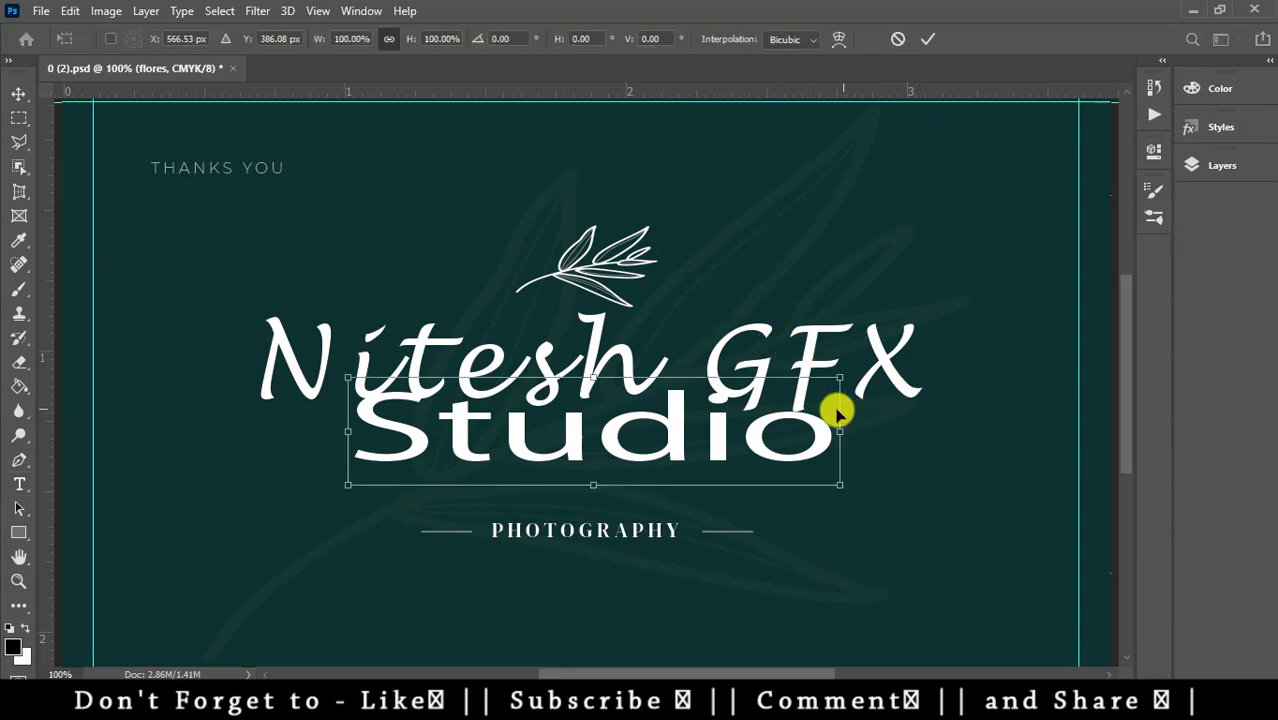
left_click_drag(839, 378, 690, 400)
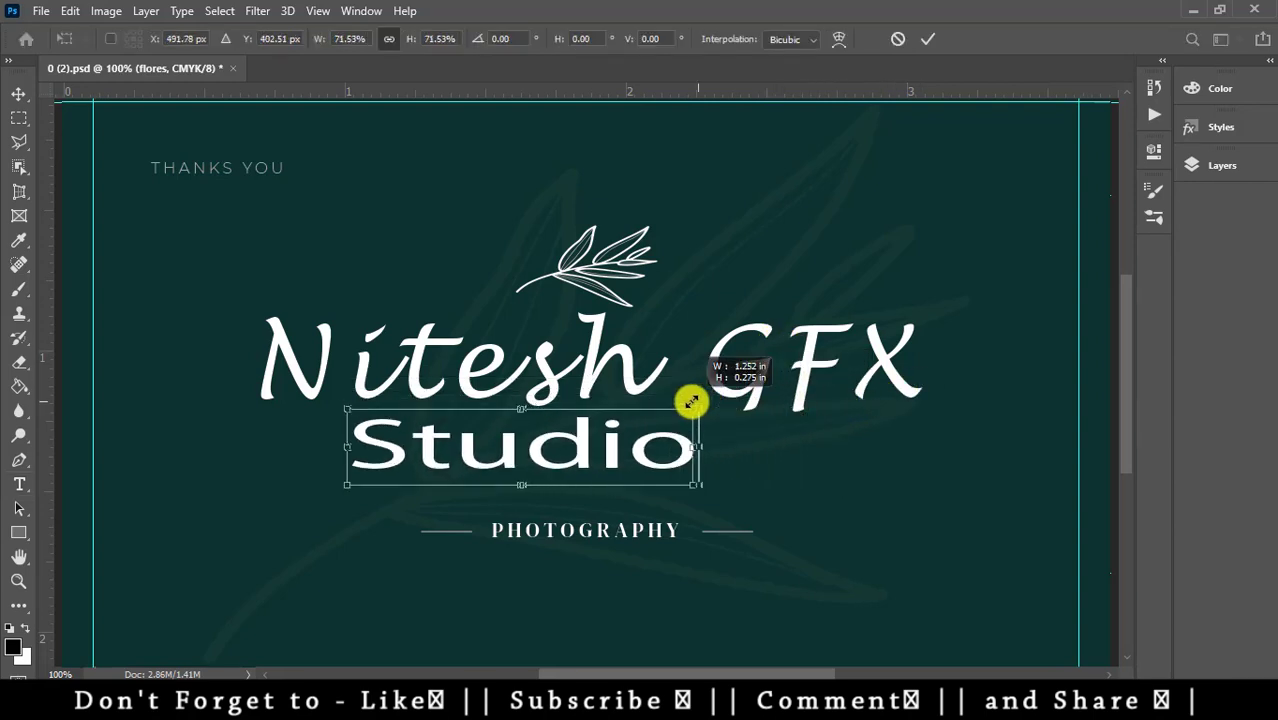
left_click_drag(608, 446, 679, 450)
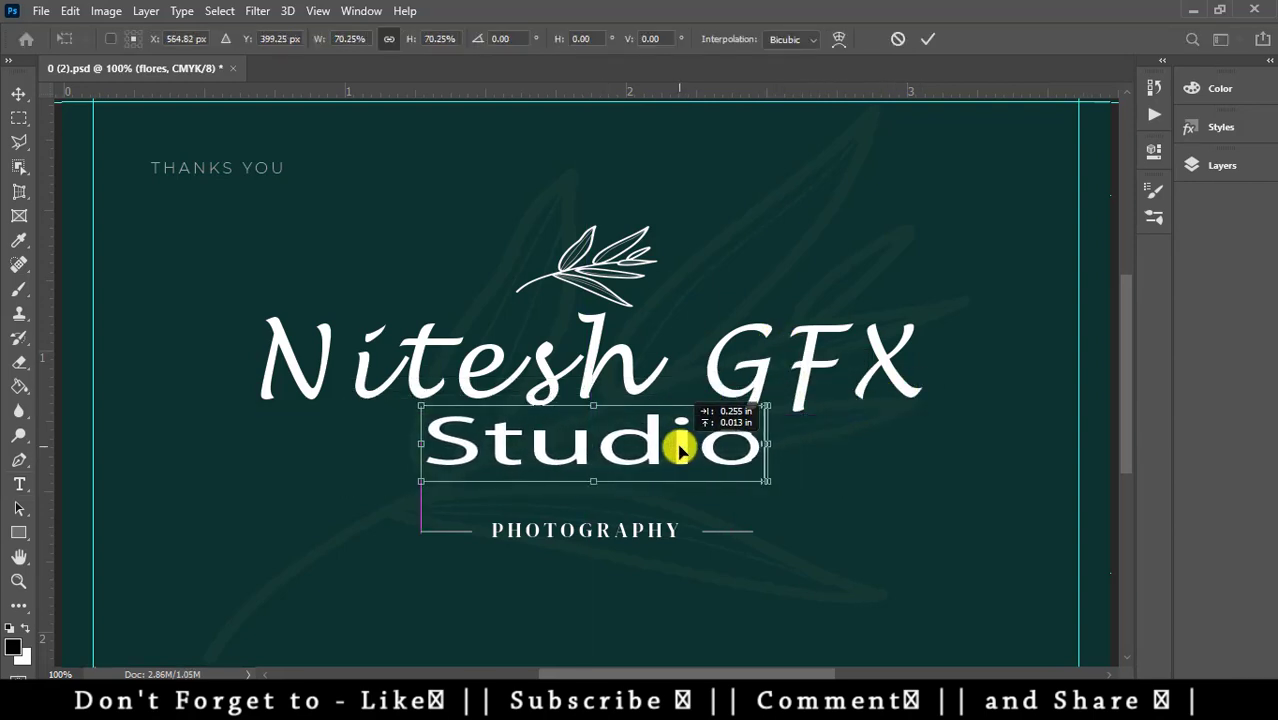
key("Return")
- Change all the Studio letters to the AmerType Md BT font
key("t")
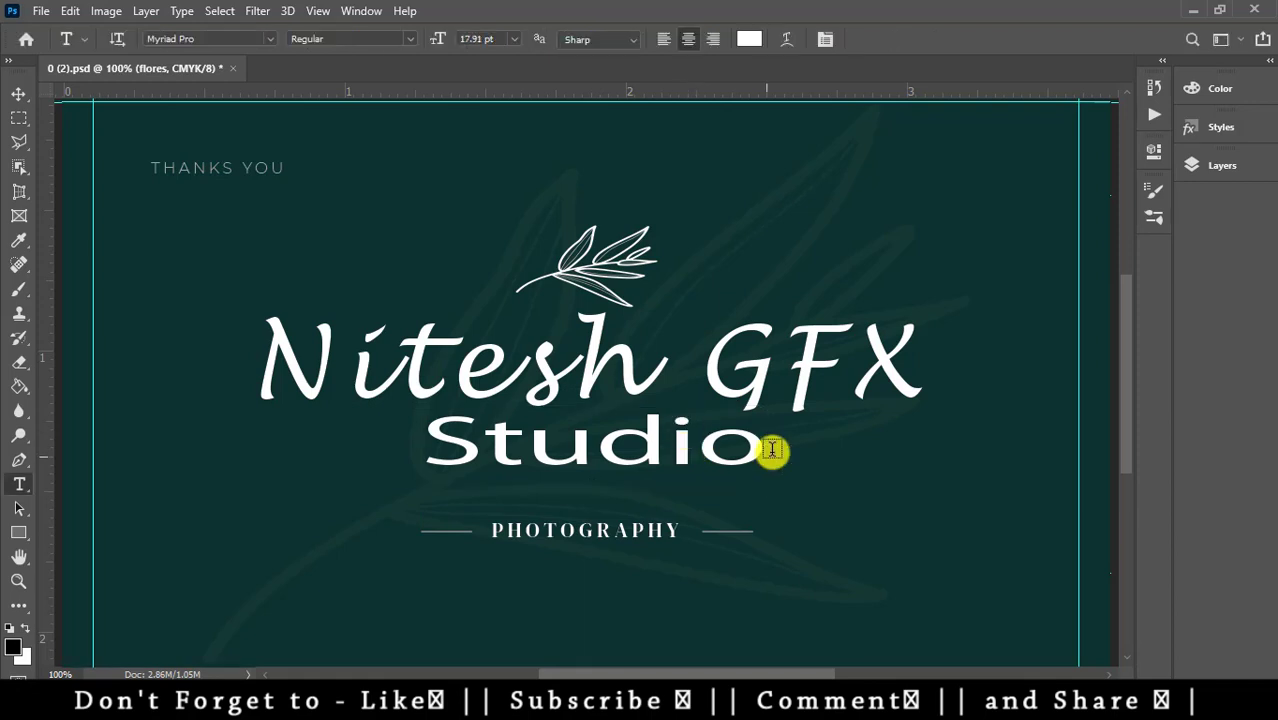
key("ctrl+a")
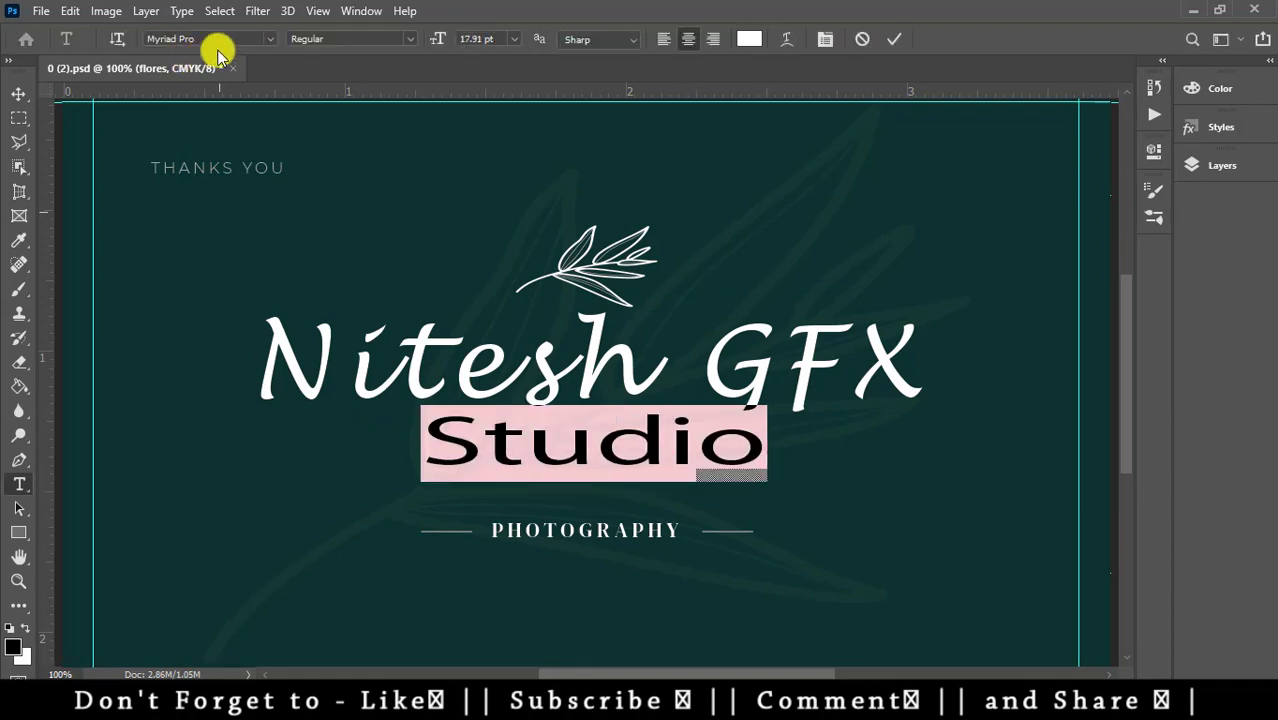
left_click(269, 39)
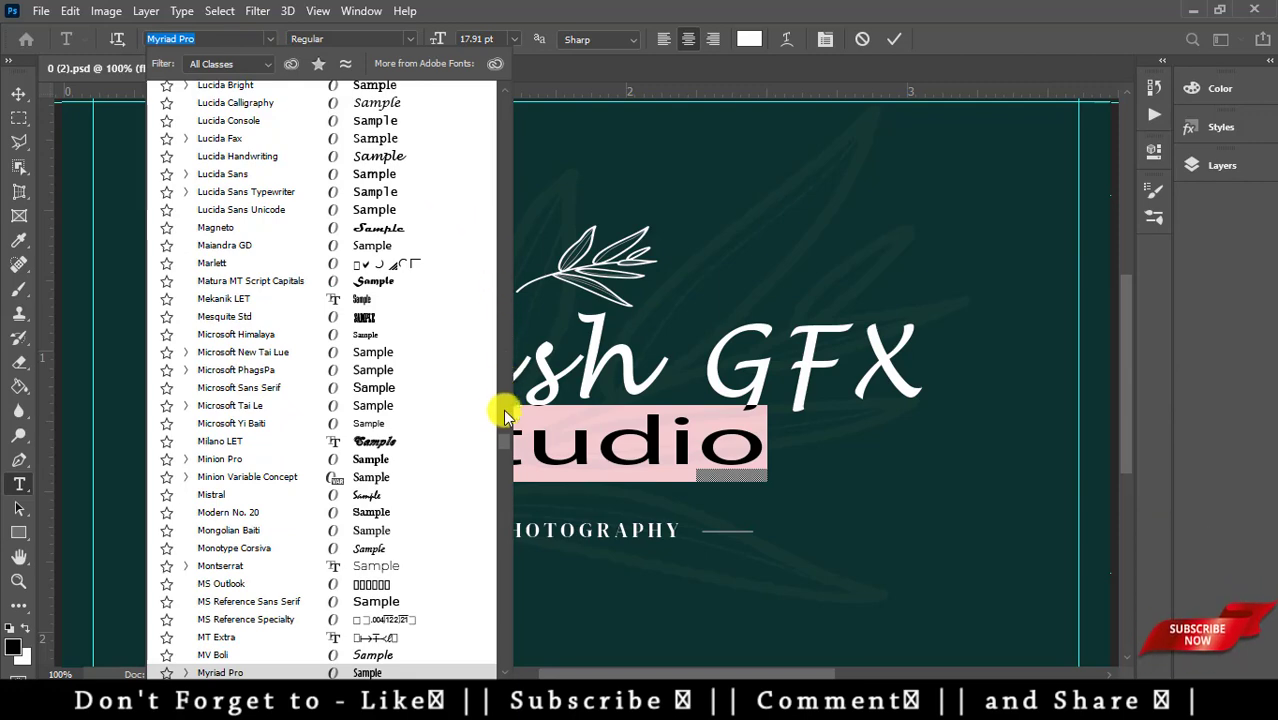
left_click_drag(503, 443, 505, 90)
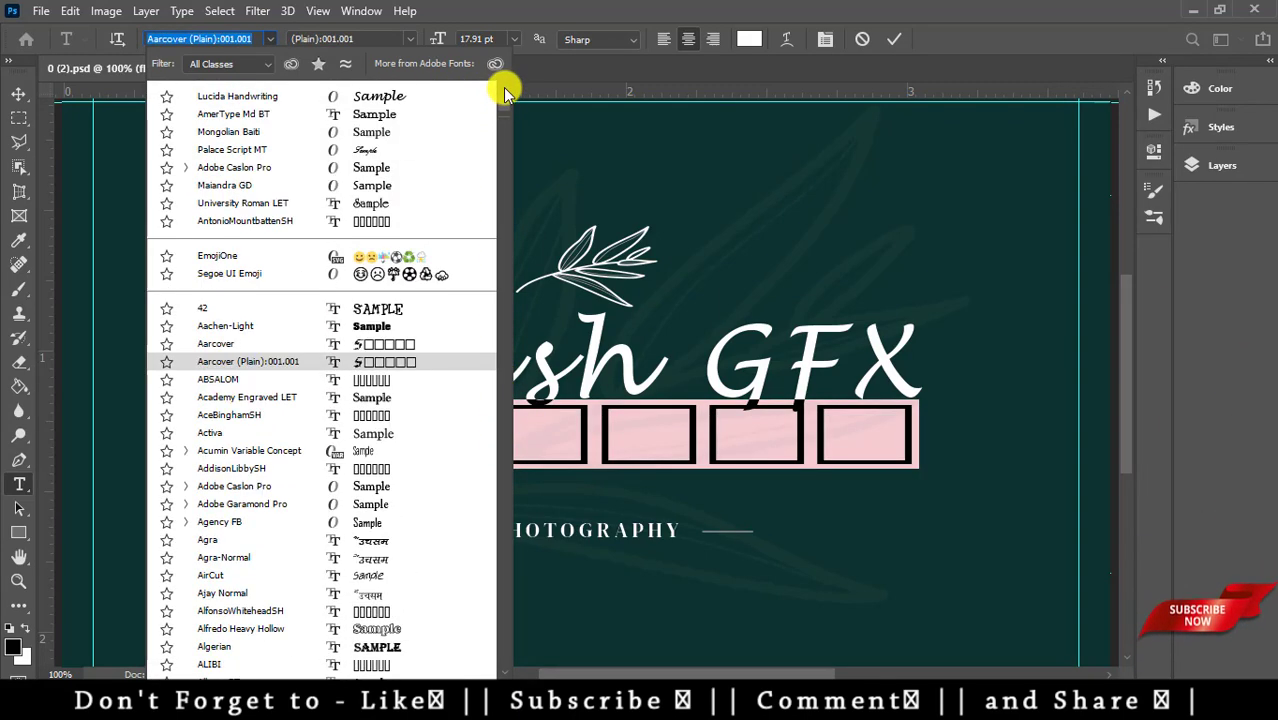
left_click(410, 117)
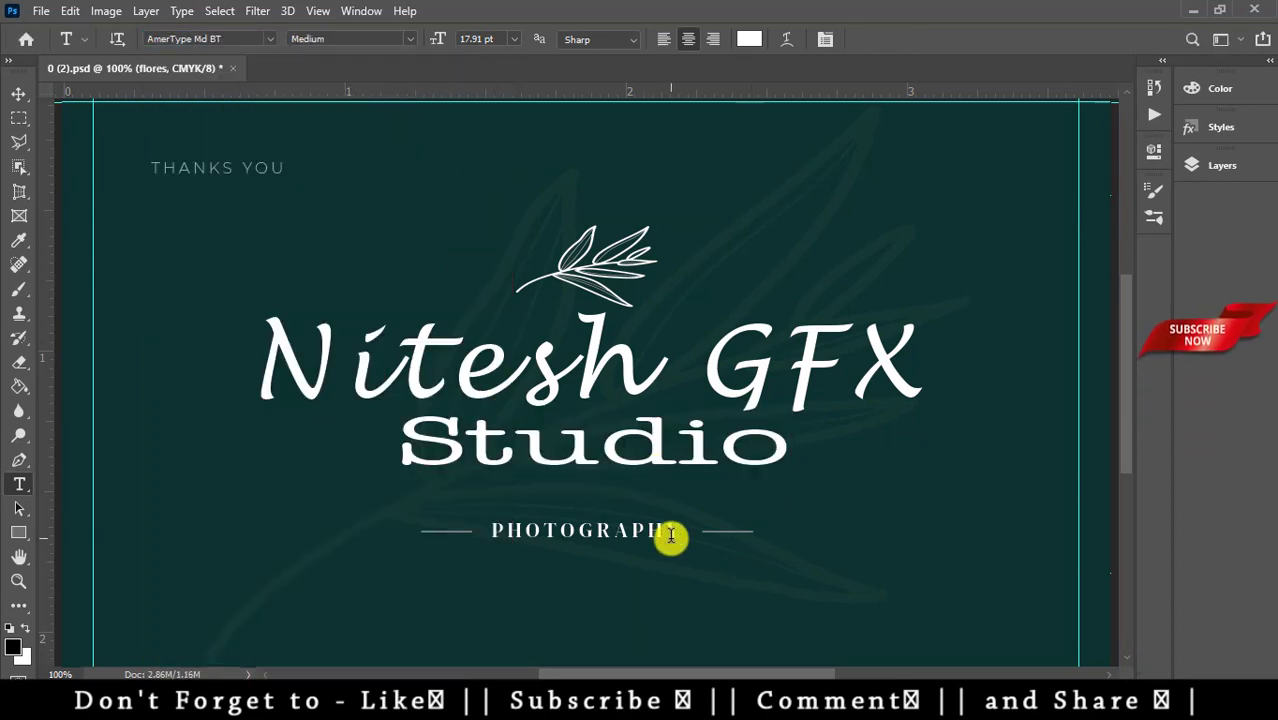
scroll(571, 550, "down", 2)
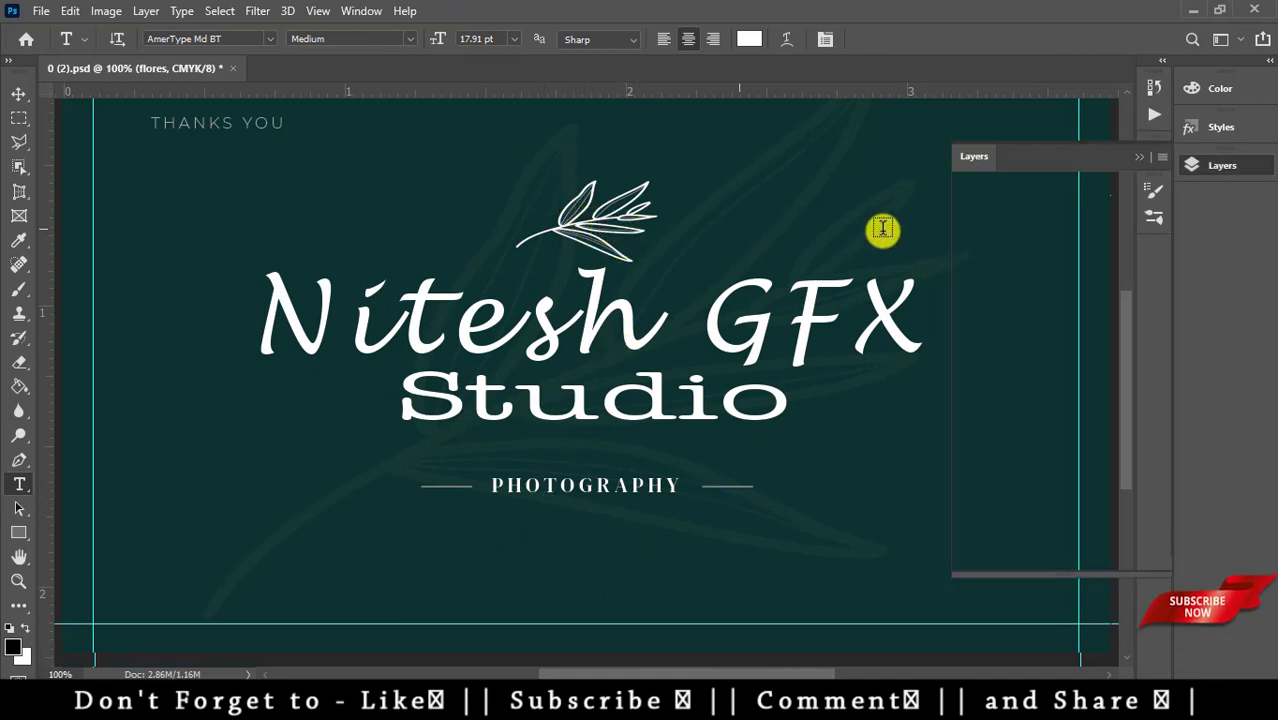
- Show the Layers panel and briefly hide the Studio, Nitesh GFX and background layers to check them
key("F7")
left_click(966, 447)
left_click(966, 447)
left_click(966, 405)
left_click(966, 405)
scroll(1000, 455, "down", 3)
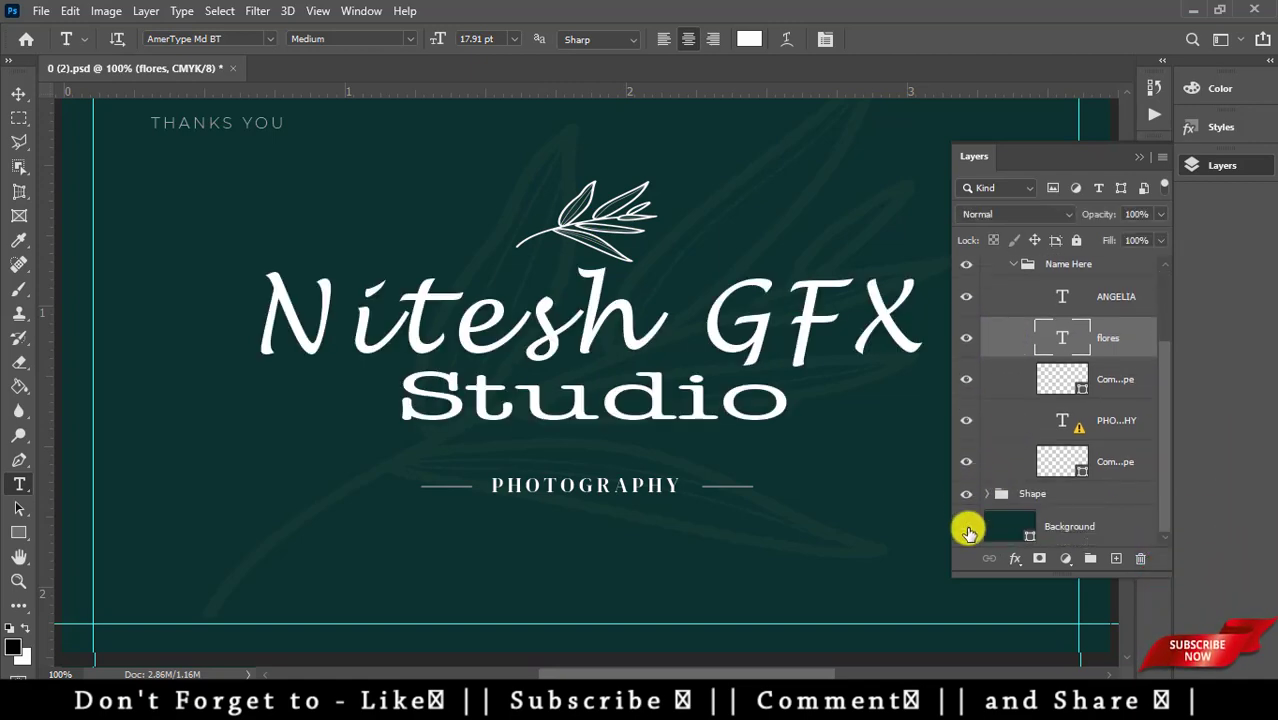
left_click(967, 530)
left_click(966, 522)
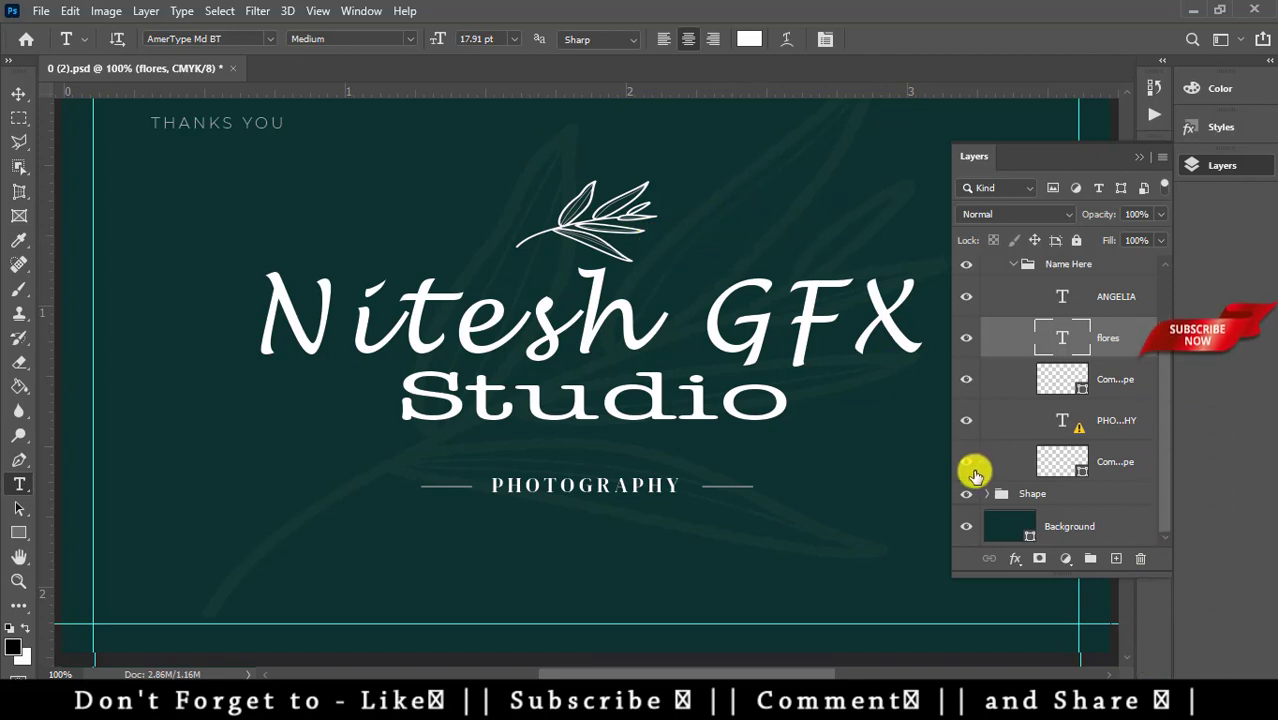
scroll(1012, 436, "up", 1)
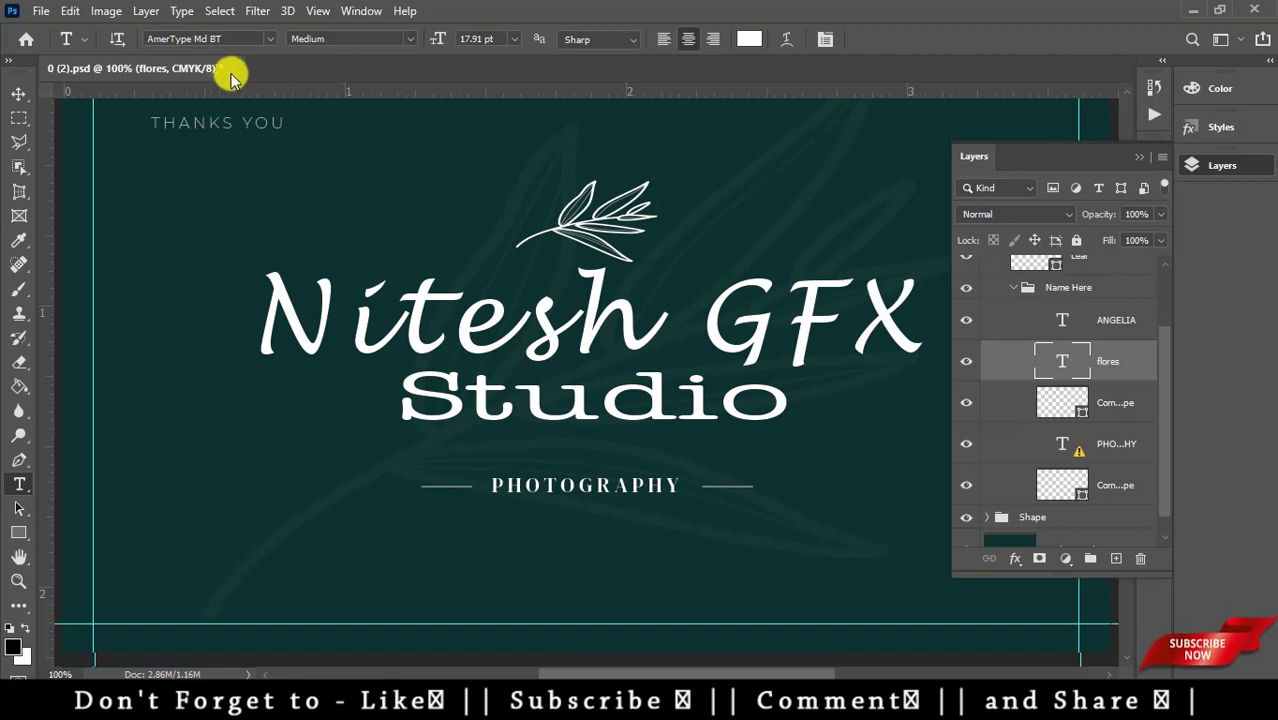
- Close the card without saving and open 0 (8) from the Photography Business Card folder
key("ctrl+w")
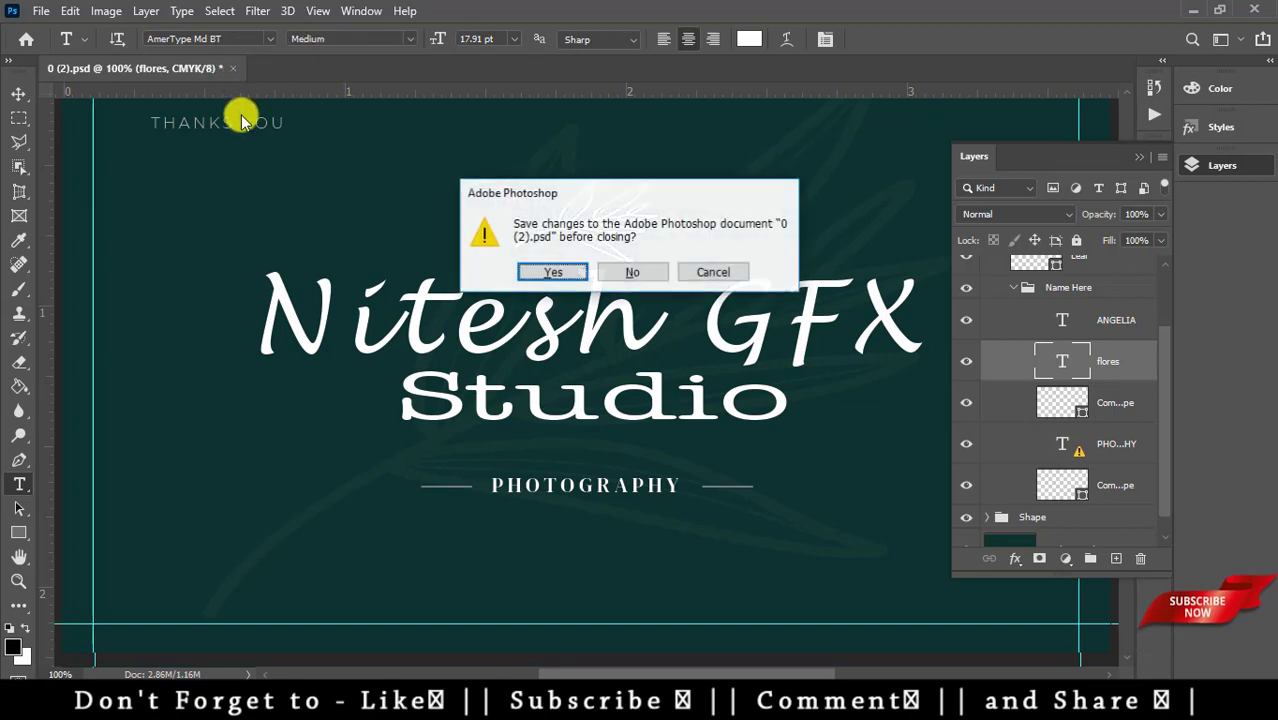
left_click(656, 274)
mouse_move(300, 705)
left_click(183, 641)
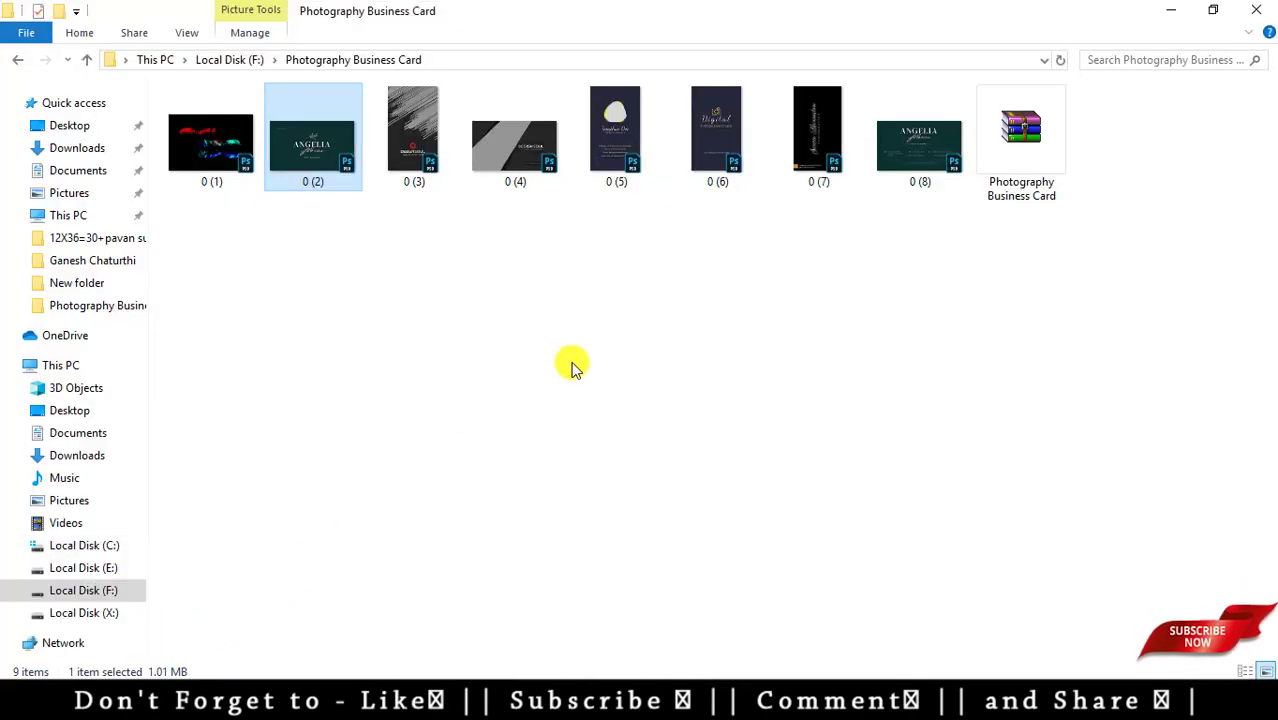
left_click_drag(919, 134, 456, 408)
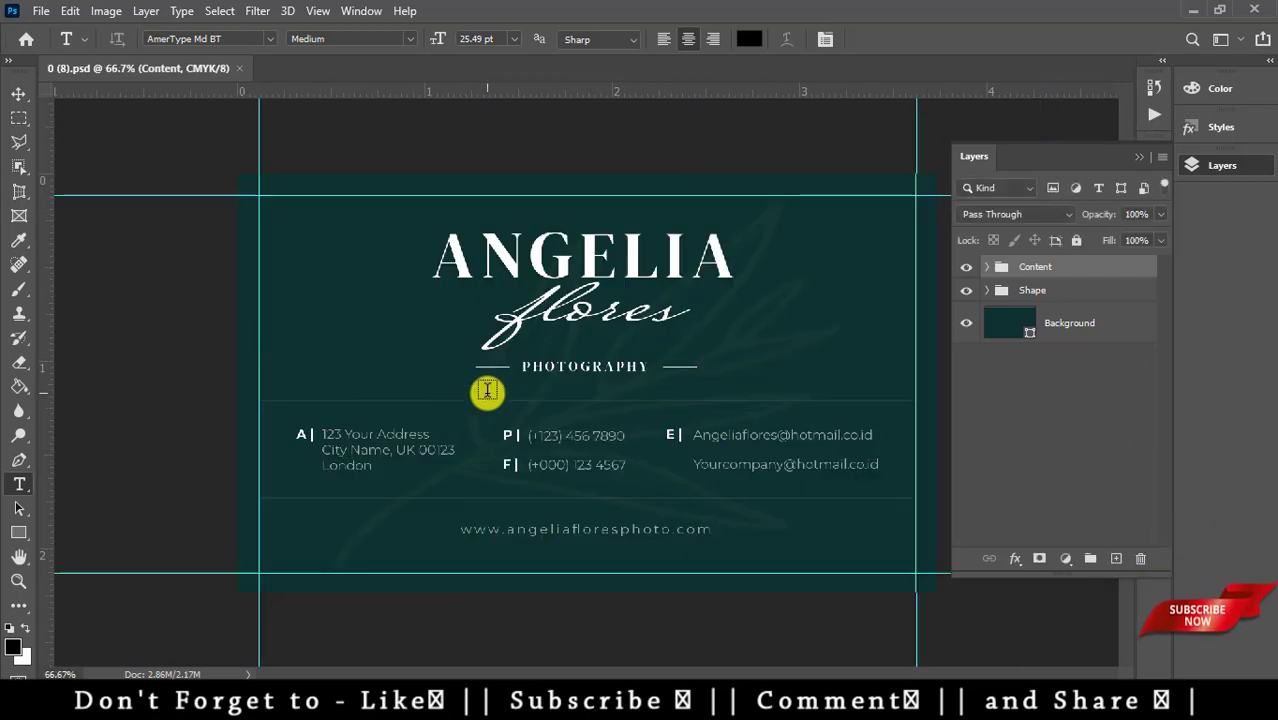
- Zoom in and retype the ANGELIA name as Nitesh GFX
key("ctrl+plus")
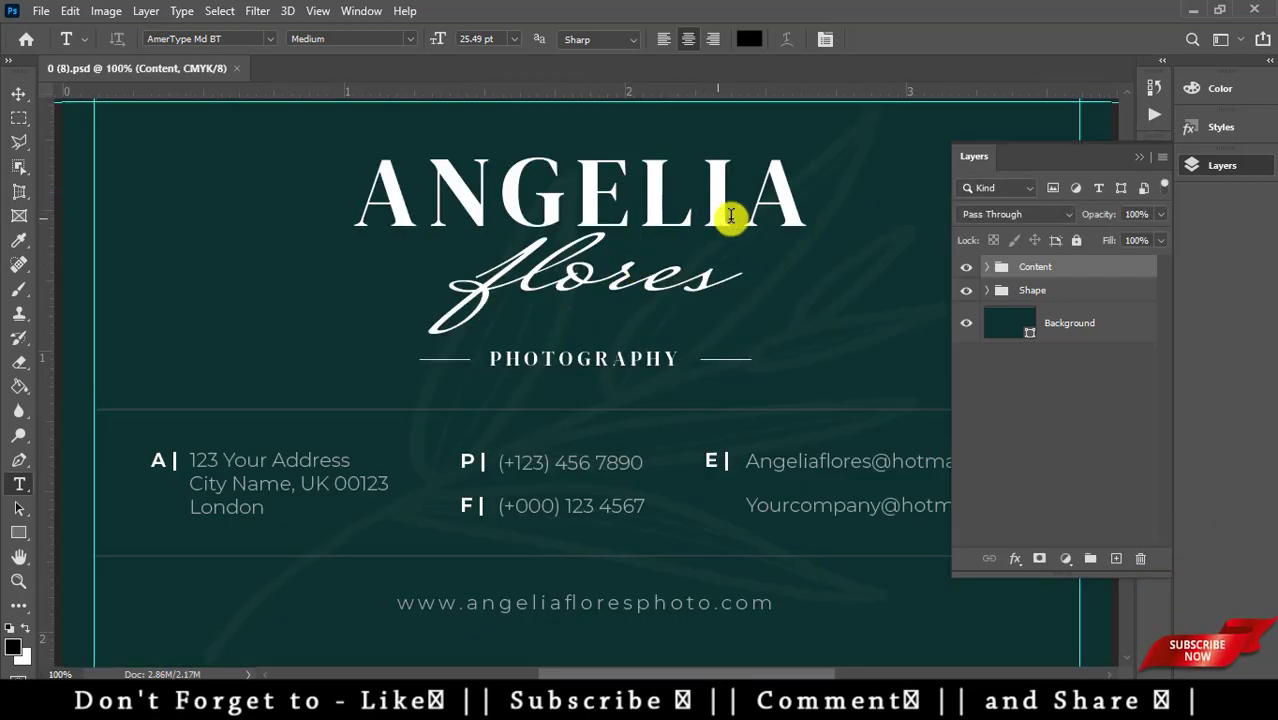
left_click(793, 203)
left_click(771, 346)
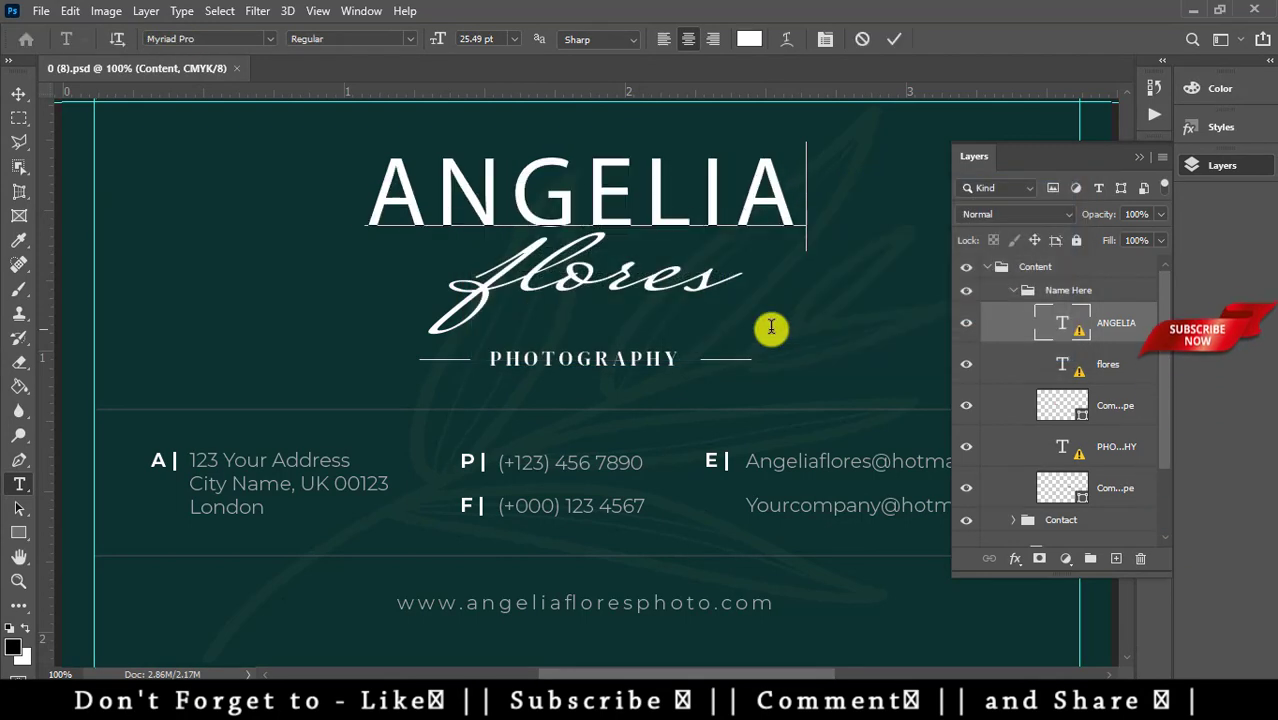
key("BackSpace")
key("BackSpace")
key("BackSpace")
key("BackSpace")
key("BackSpace")
key("BackSpace")
key("BackSpace")
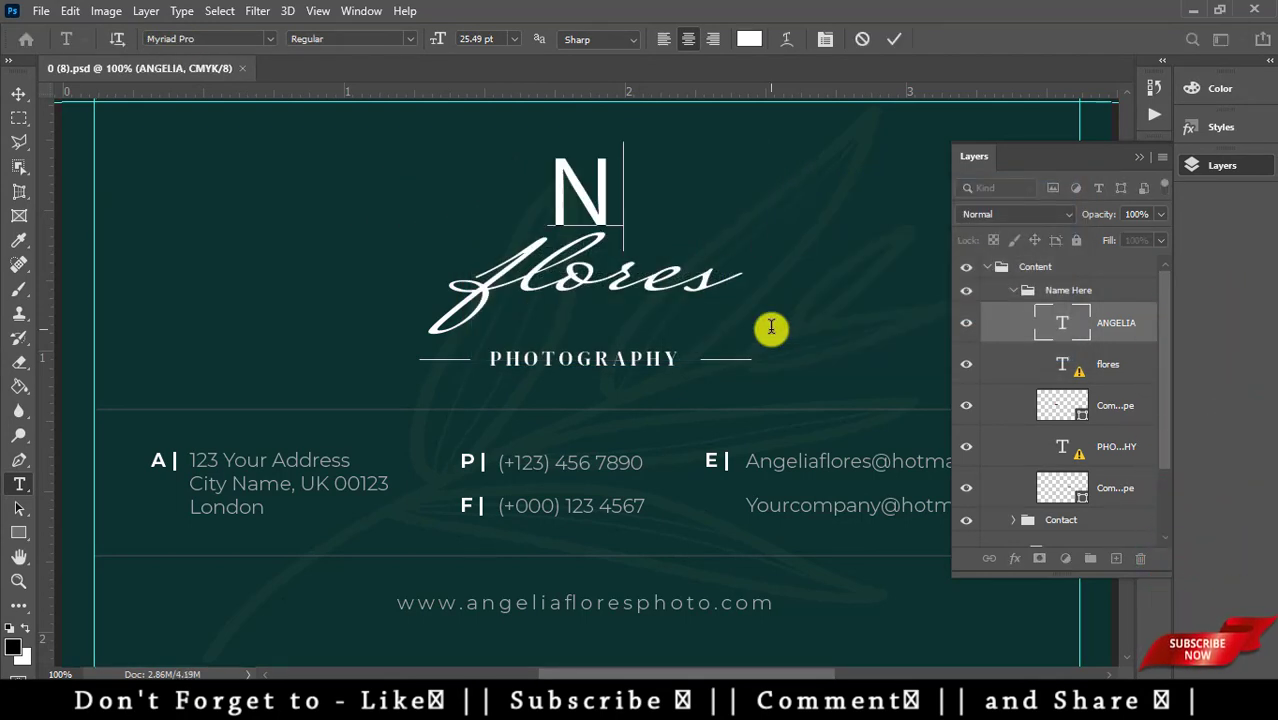
type("Nites")
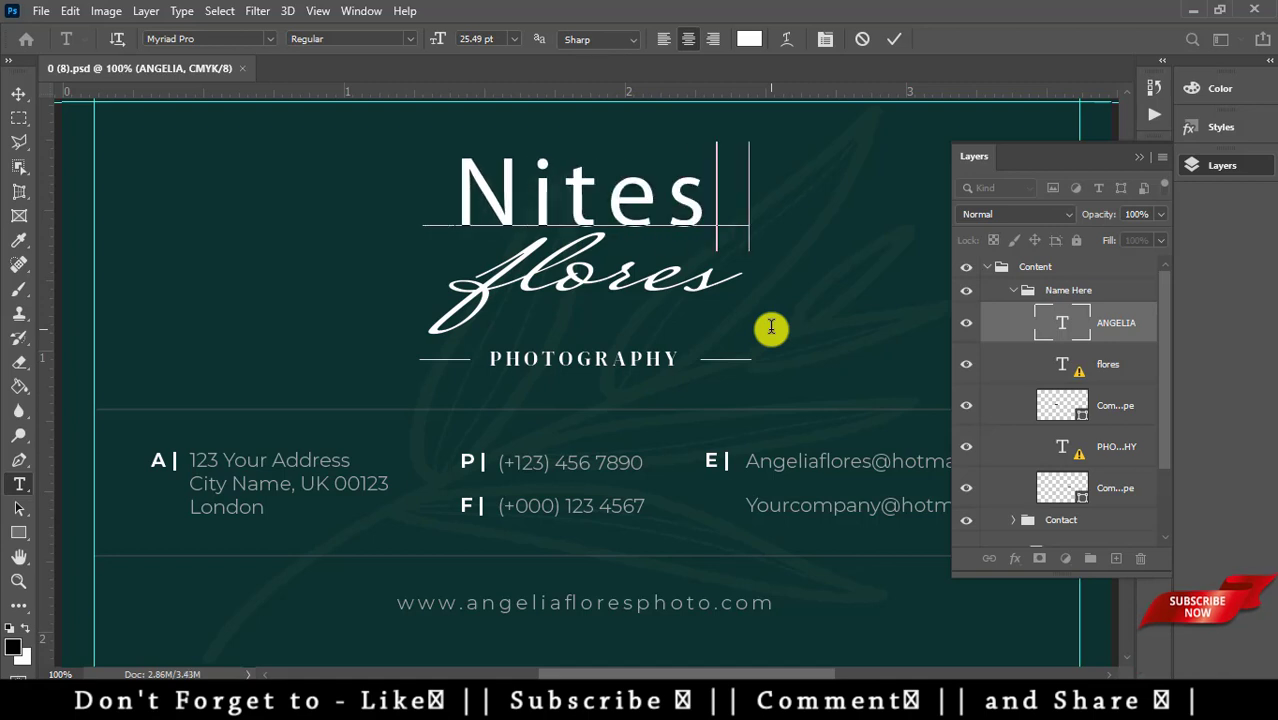
type("h GFX")
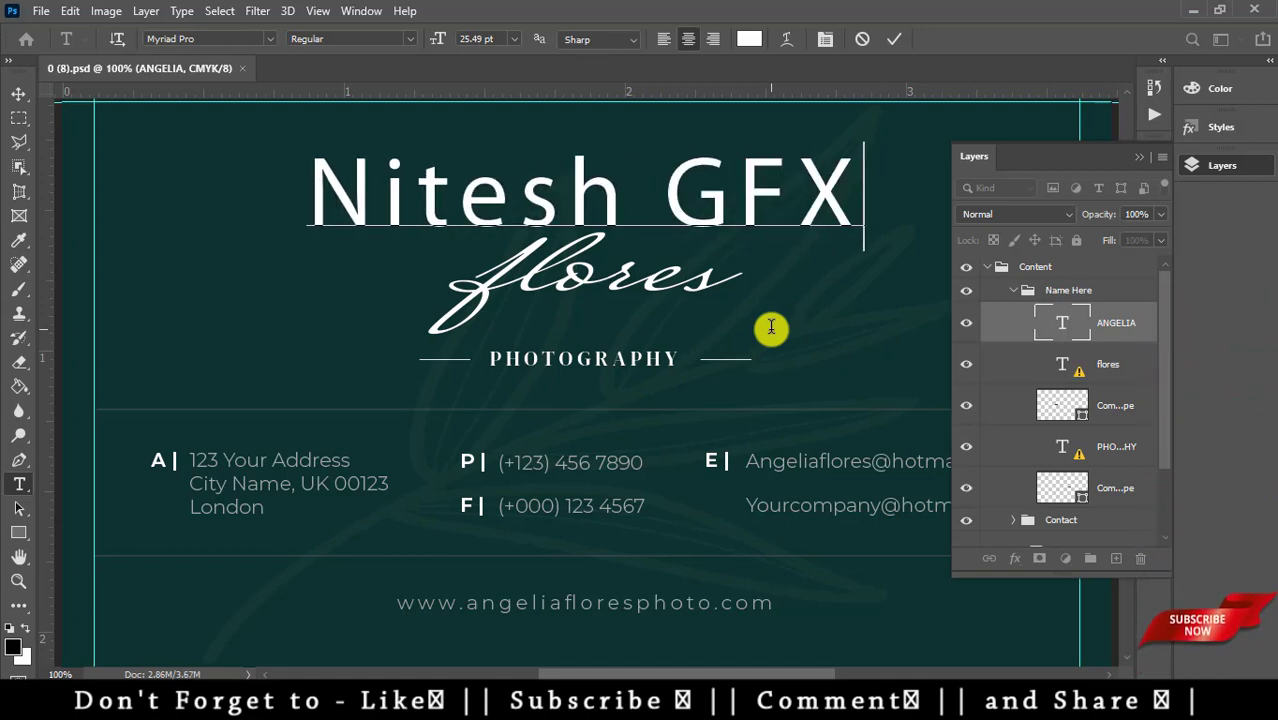
key("ctrl+Return")
- Set the Nitesh GFX line in Lucida Handwriting
left_click_drag(850, 200, 161, 187)
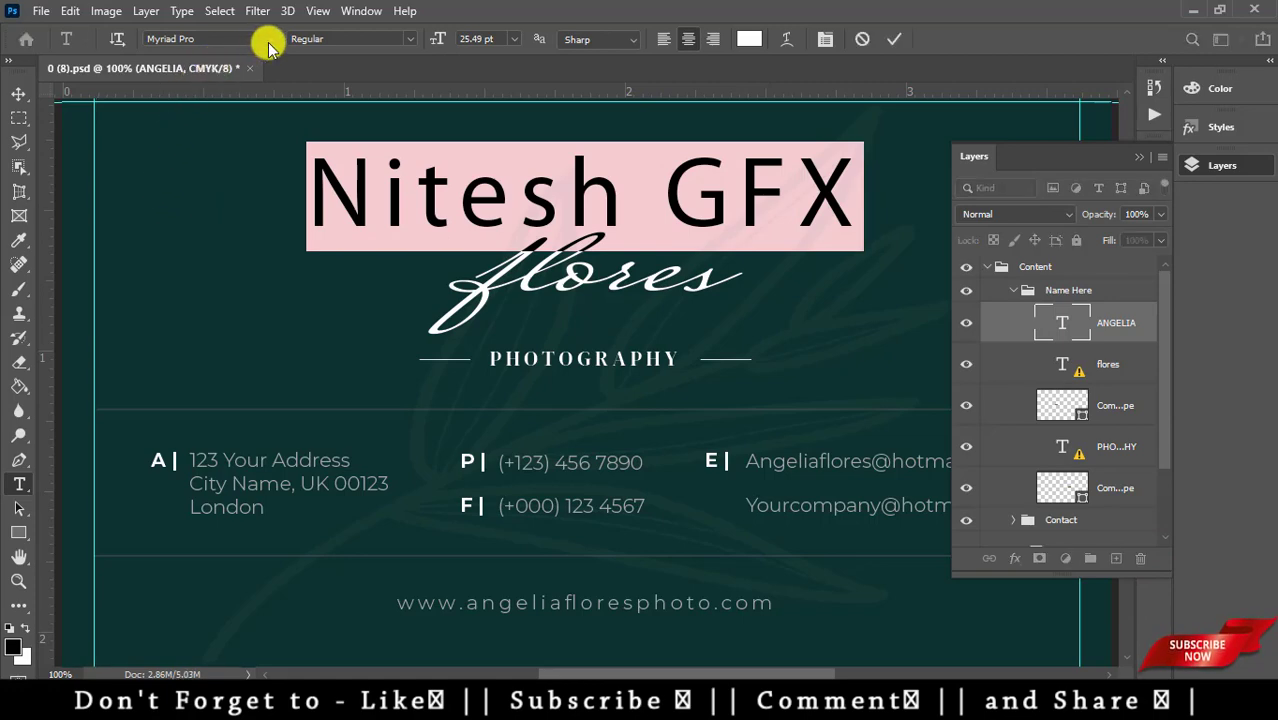
left_click(268, 44)
left_click_drag(499, 434, 505, 105)
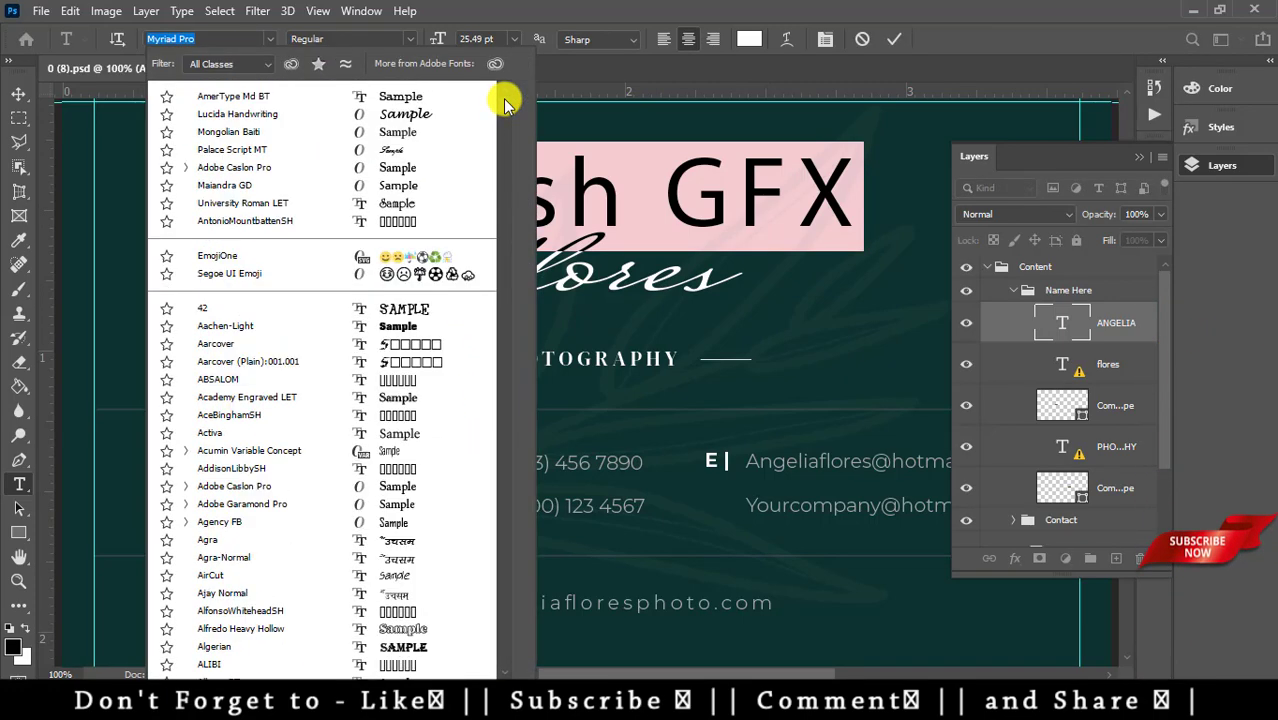
left_click(420, 114)
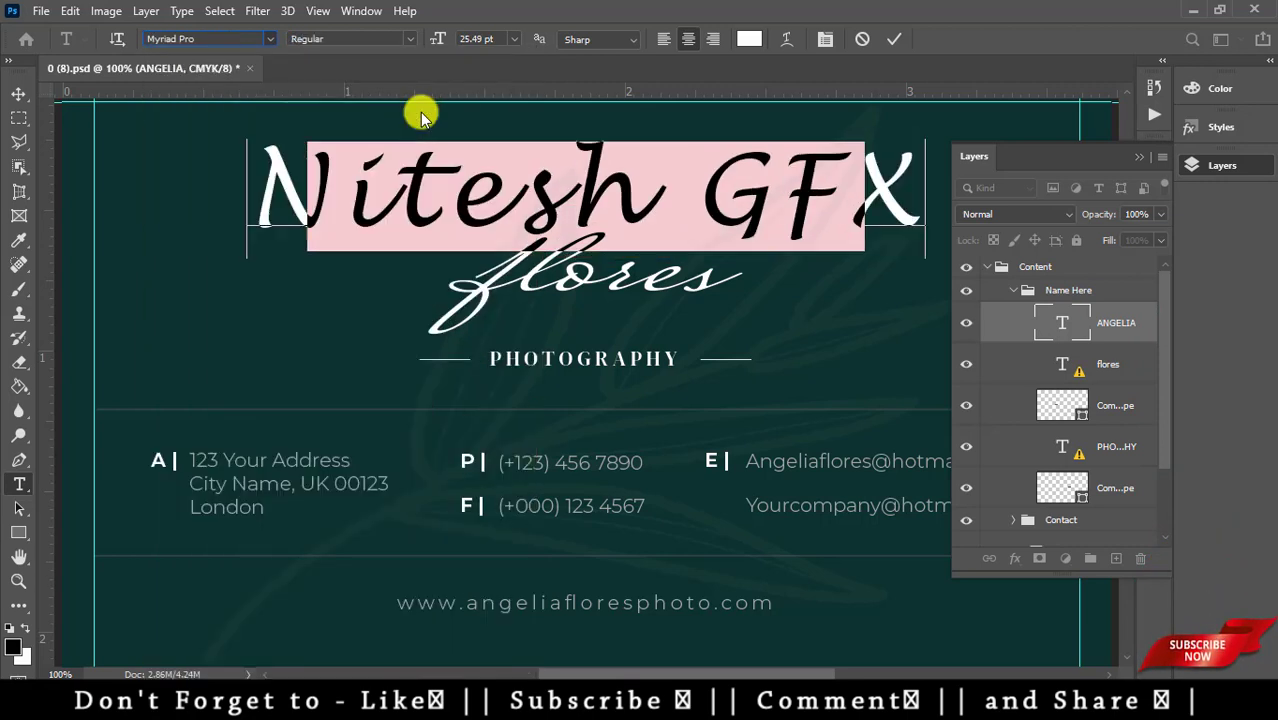
key("ctrl+Return")
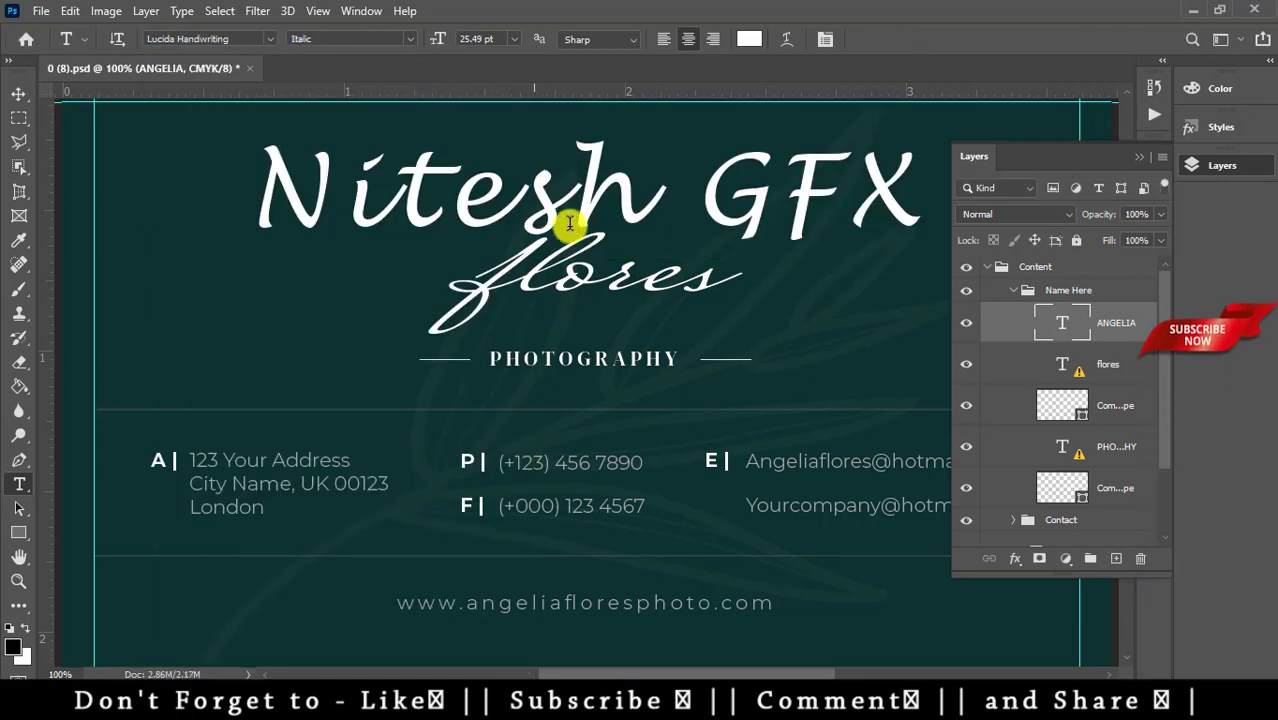
- Replace flores with Studio and scale it down to about 60–65%
left_click(710, 280)
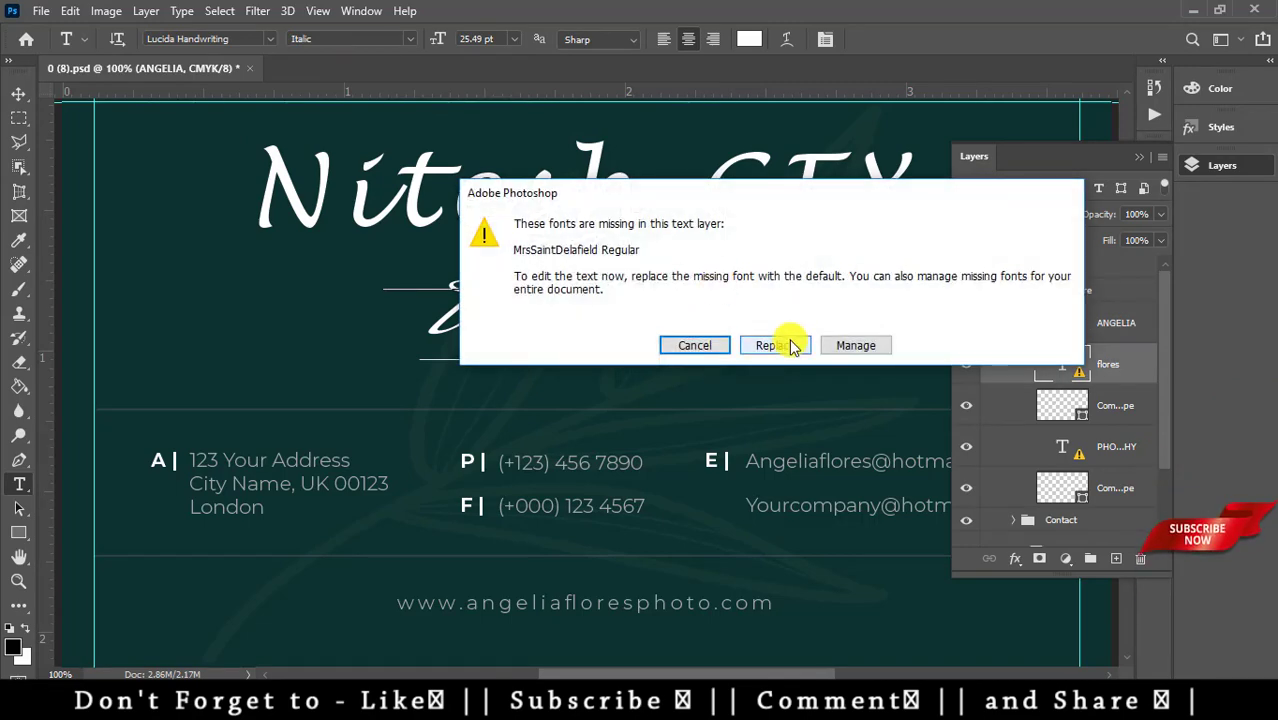
left_click(777, 342)
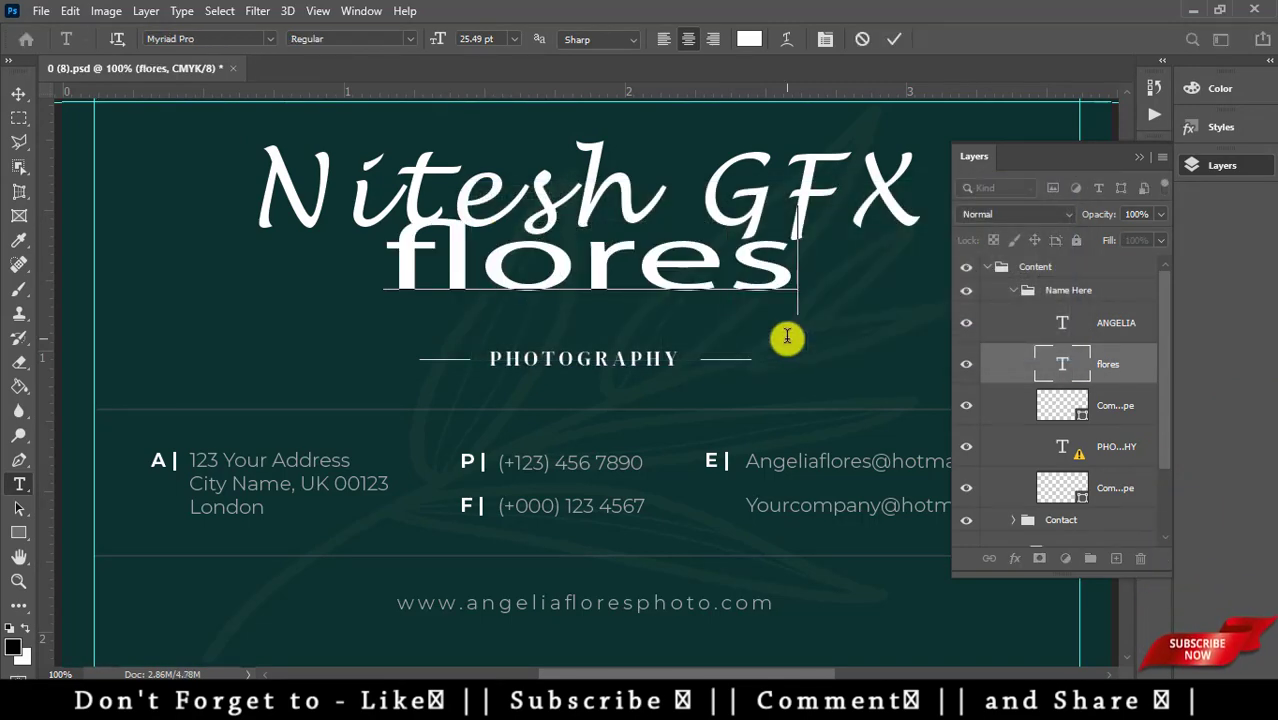
key("BackSpace")
key("BackSpace")
key("BackSpace")
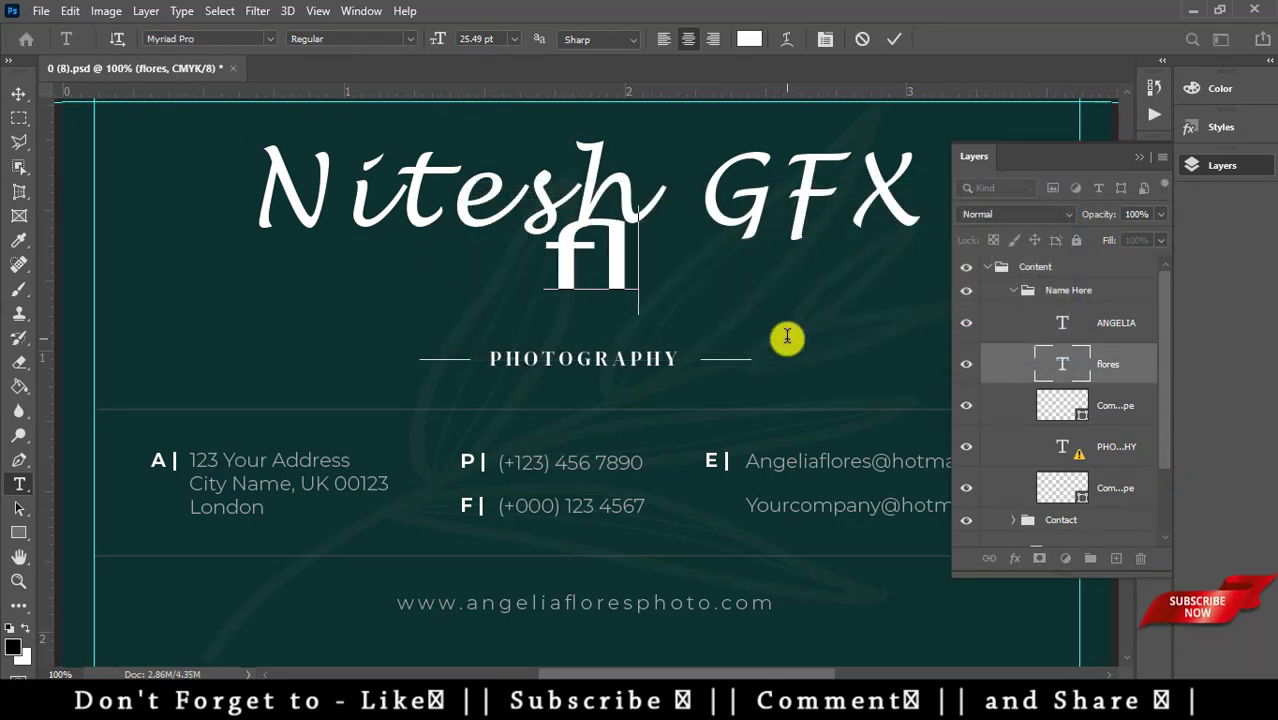
key("BackSpace")
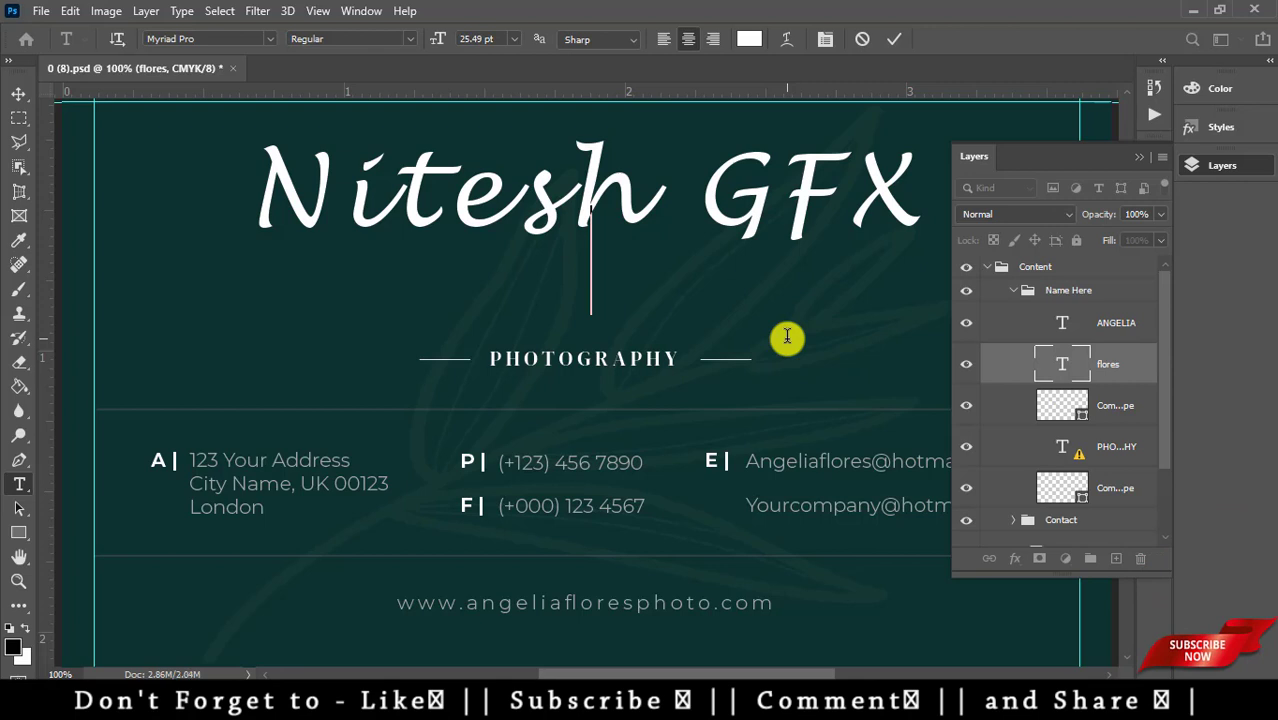
type("St")
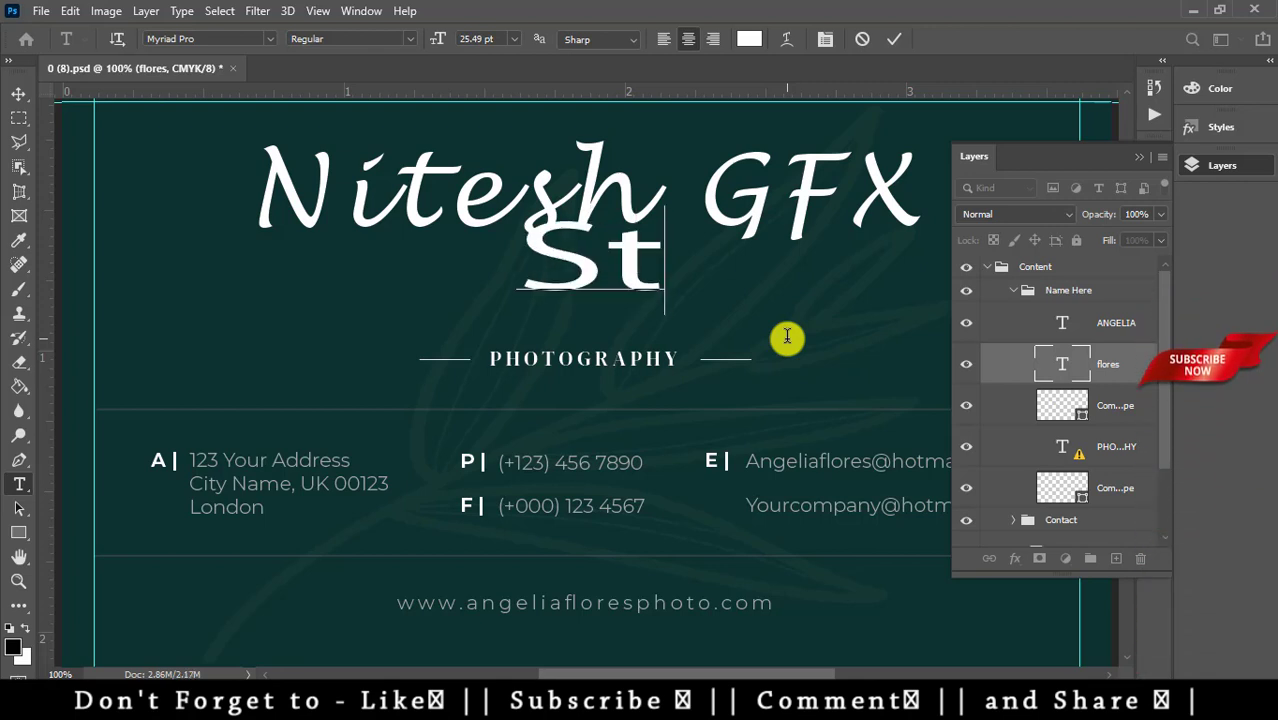
type("uio")
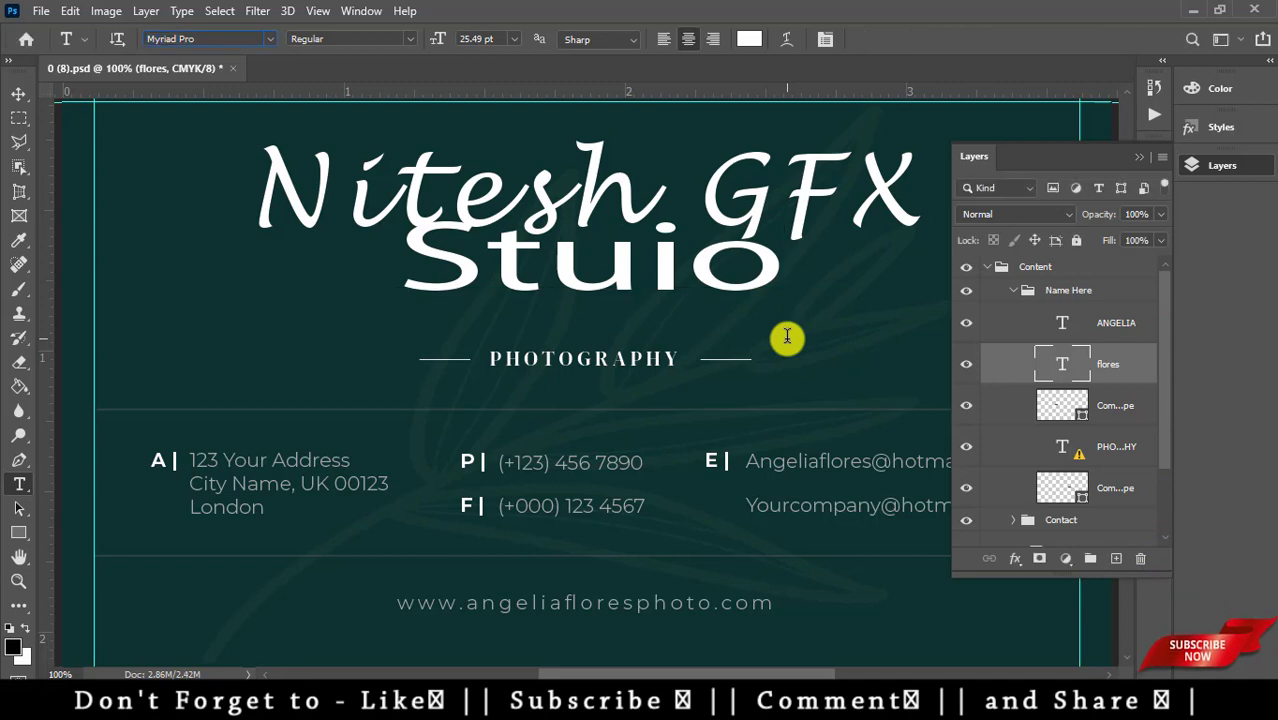
left_click(652, 273)
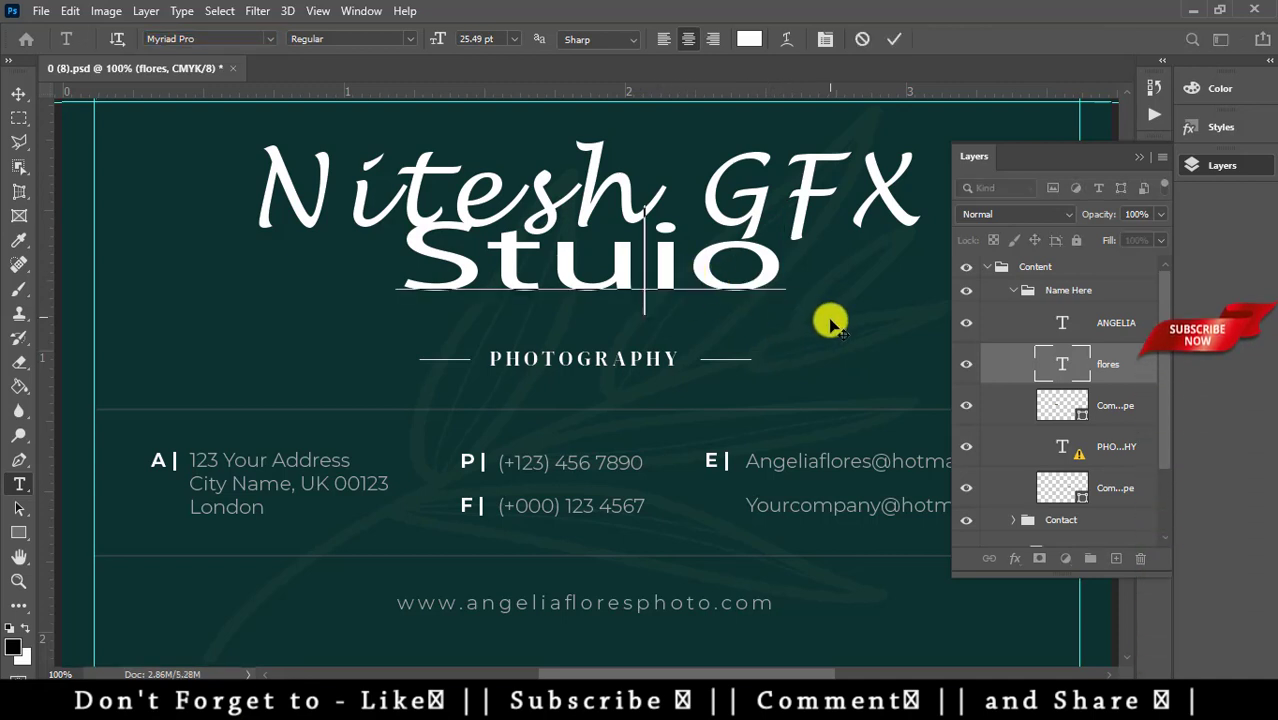
type("d")
key("ctrl+Return")
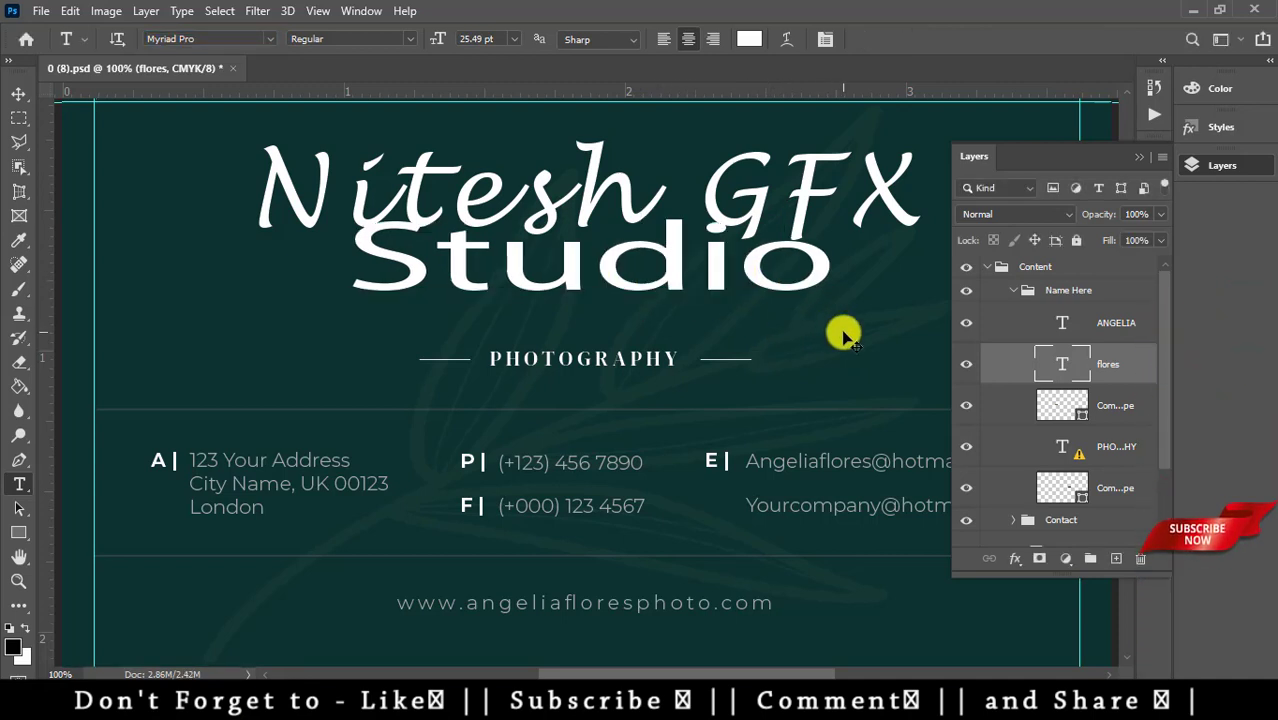
key("ctrl+t")
left_click_drag(838, 203, 648, 243)
- Apply the resize and set Studio in AmerType Md BT
key("Return")
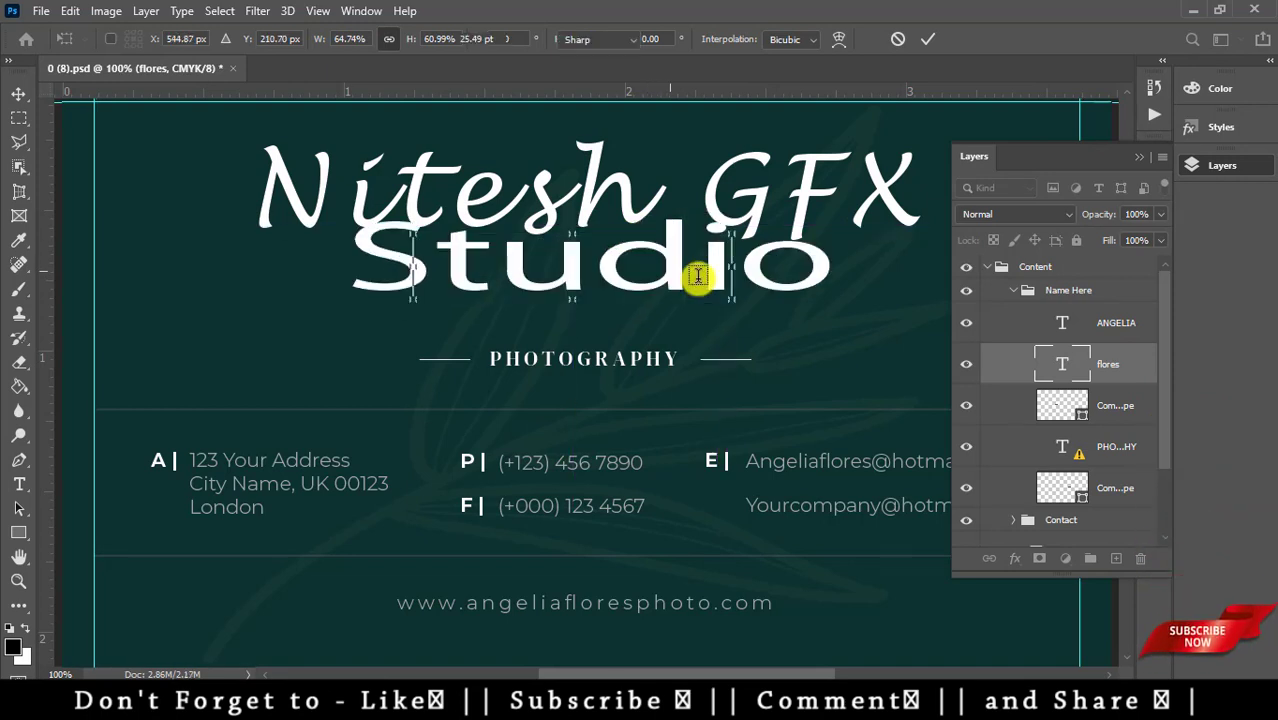
left_click_drag(712, 270, 392, 268)
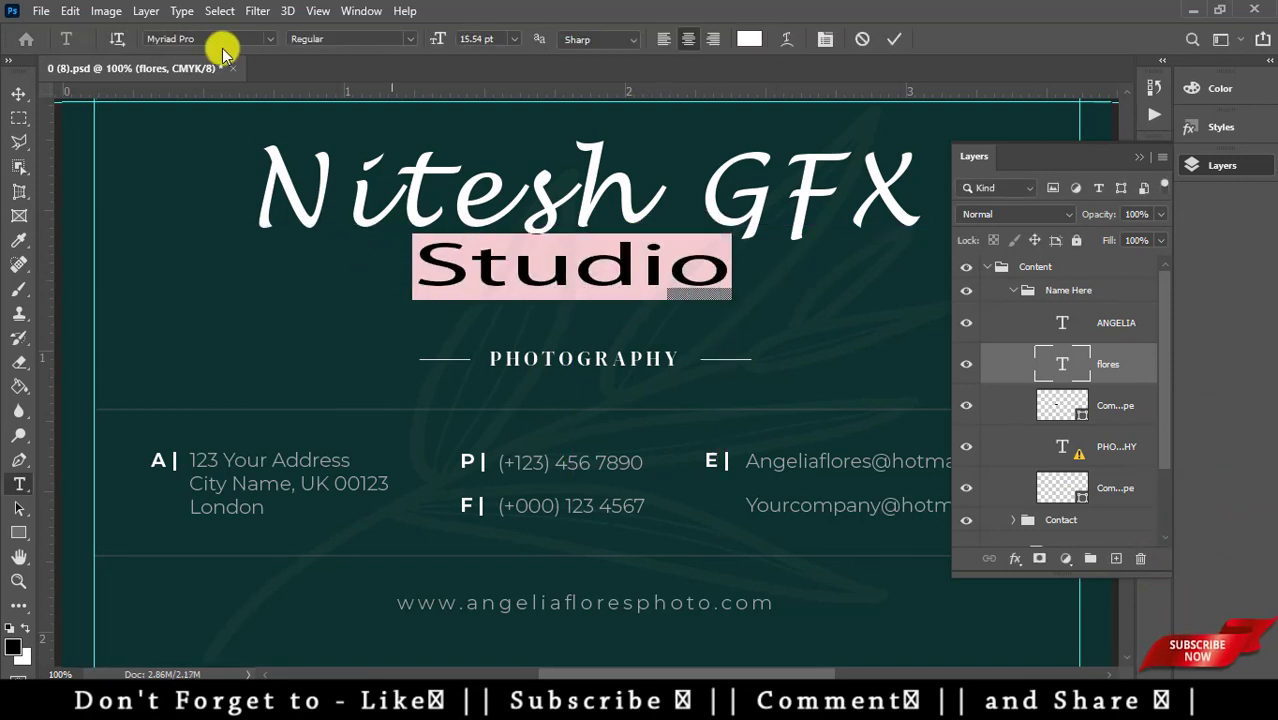
left_click(270, 39)
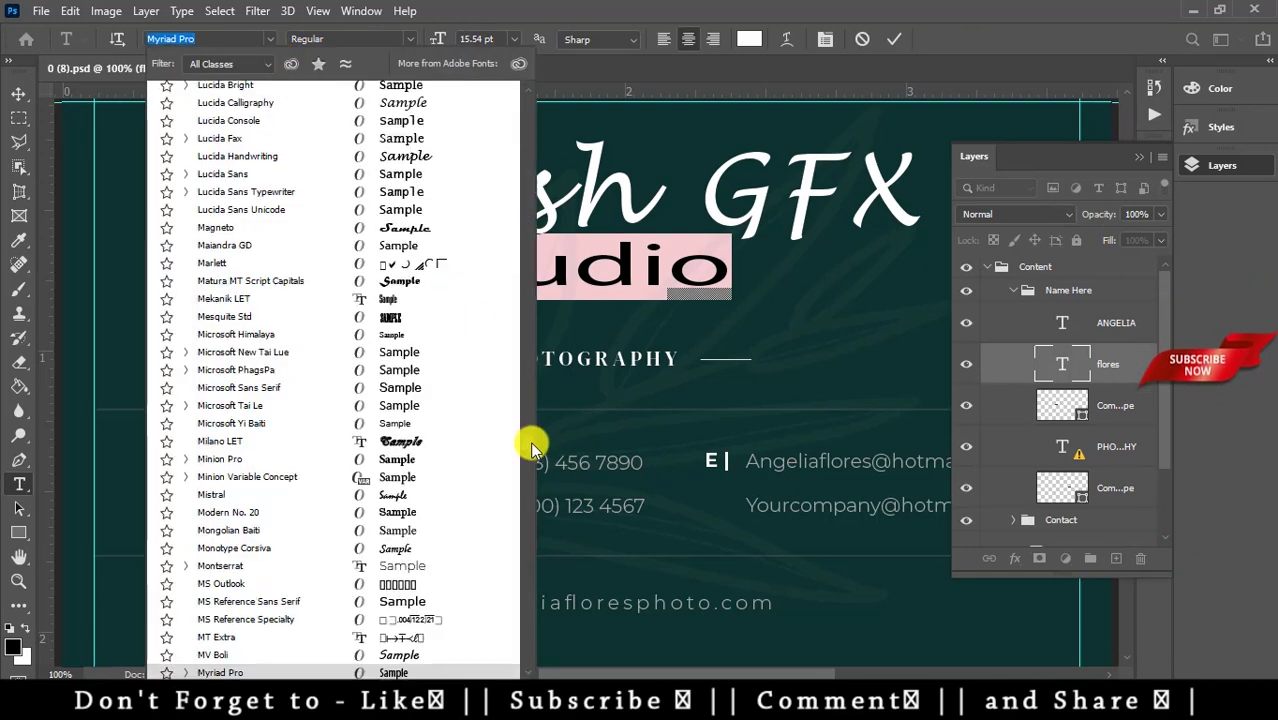
scroll(531, 437, "up", 5)
scroll(516, 108, "up", 15)
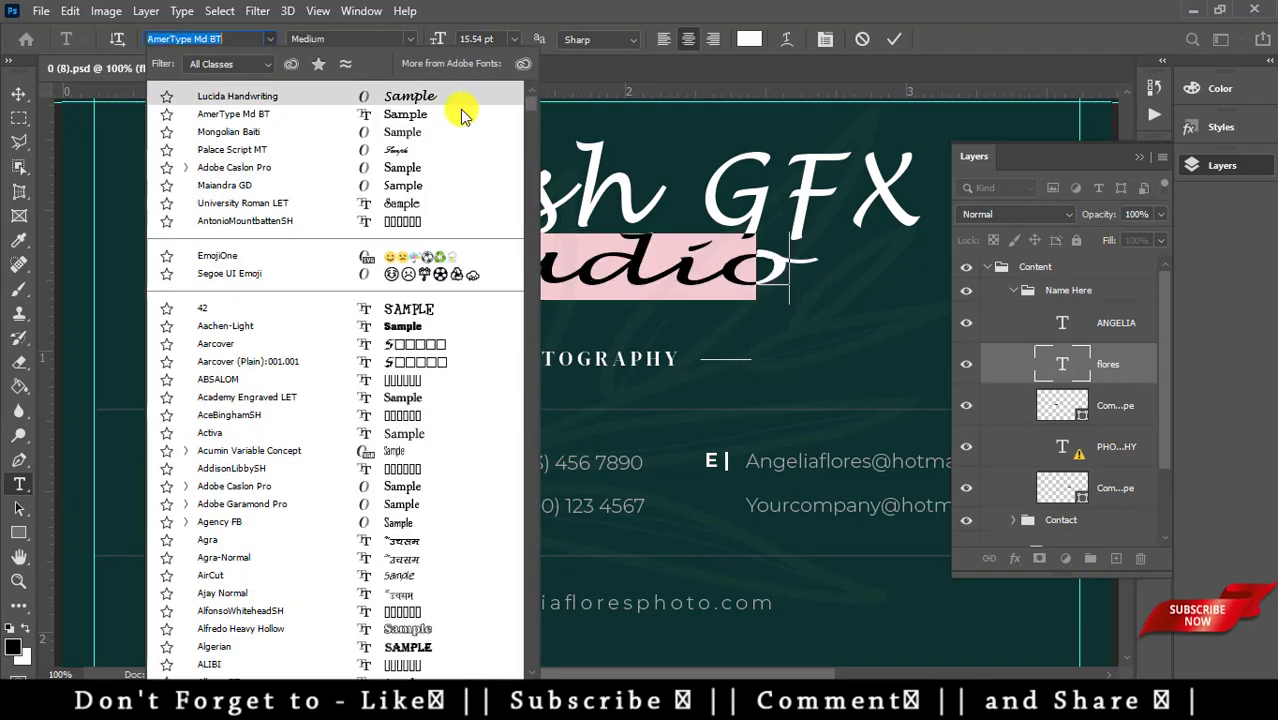
left_click(455, 114)
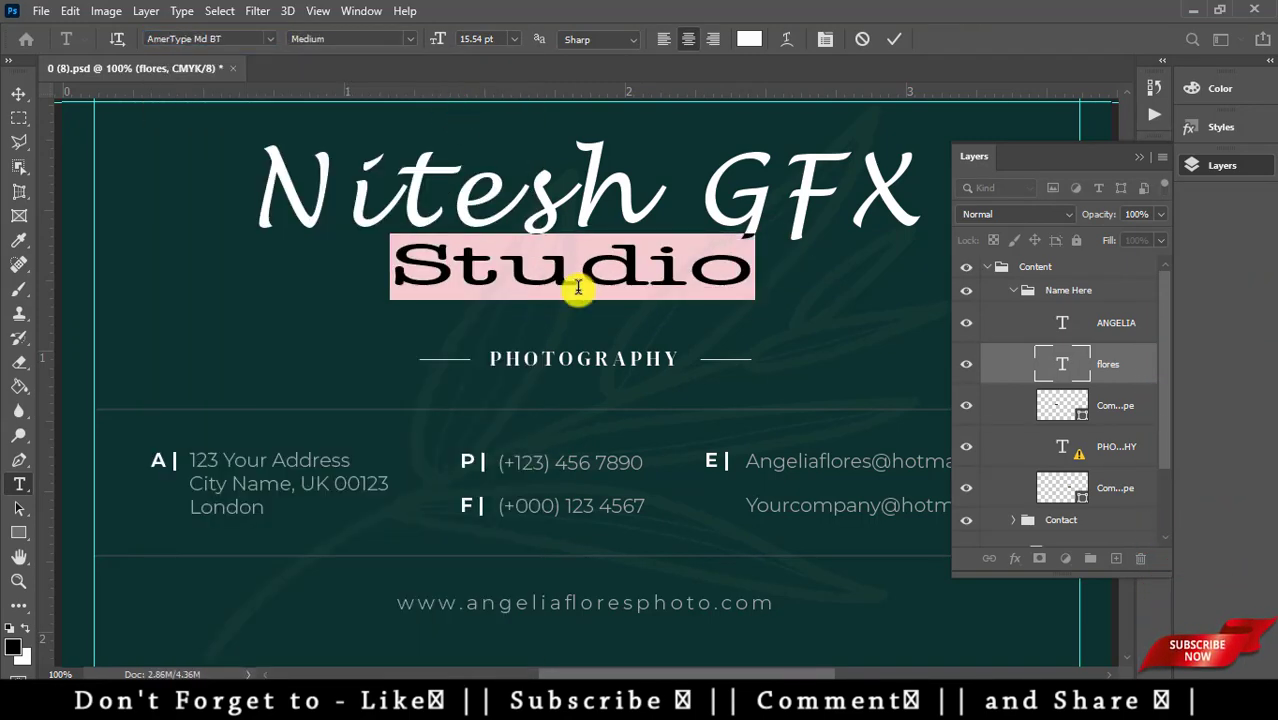
- Colour the Studio text pure red
left_click(13, 645)
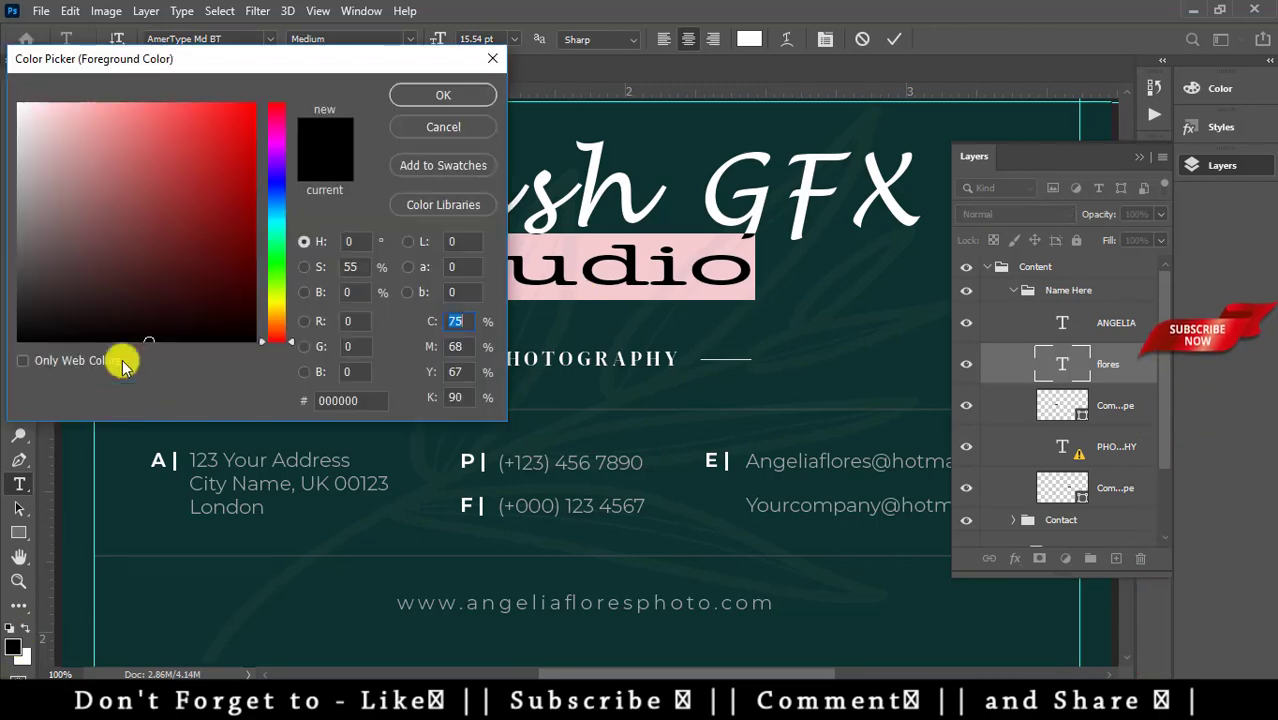
left_click_drag(208, 131, 282, 83)
left_click(443, 94)
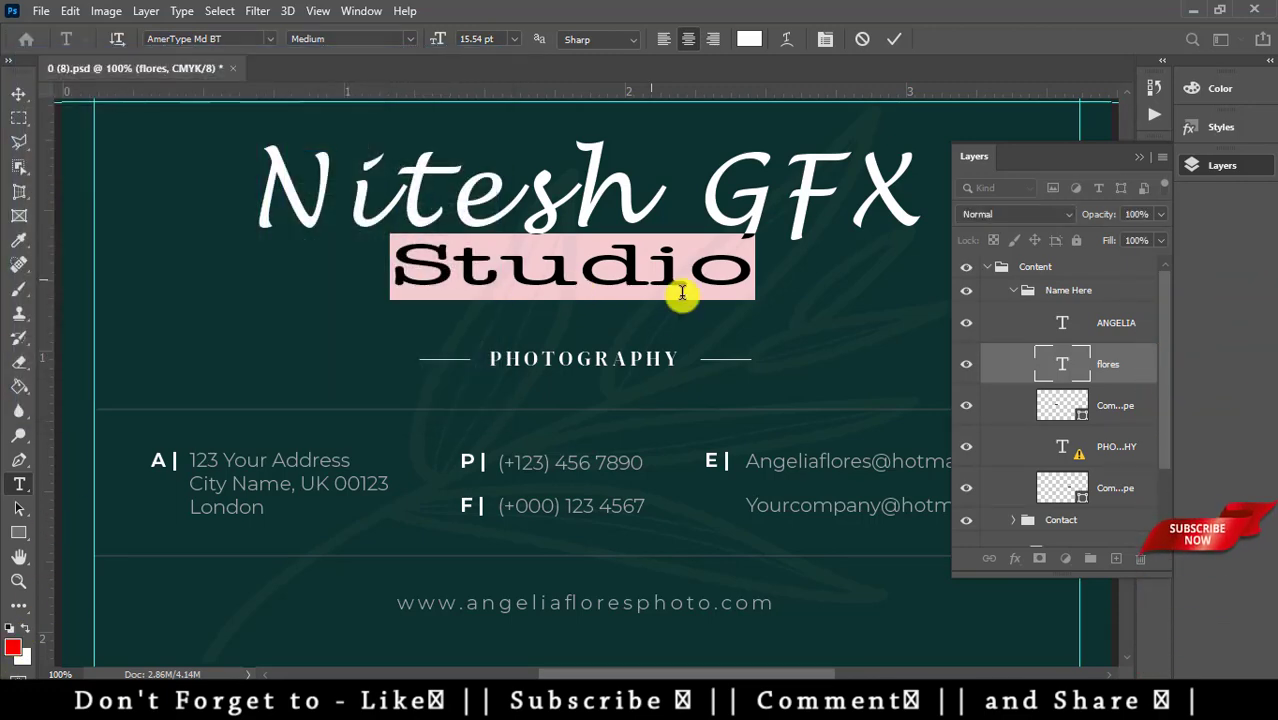
left_click(679, 326)
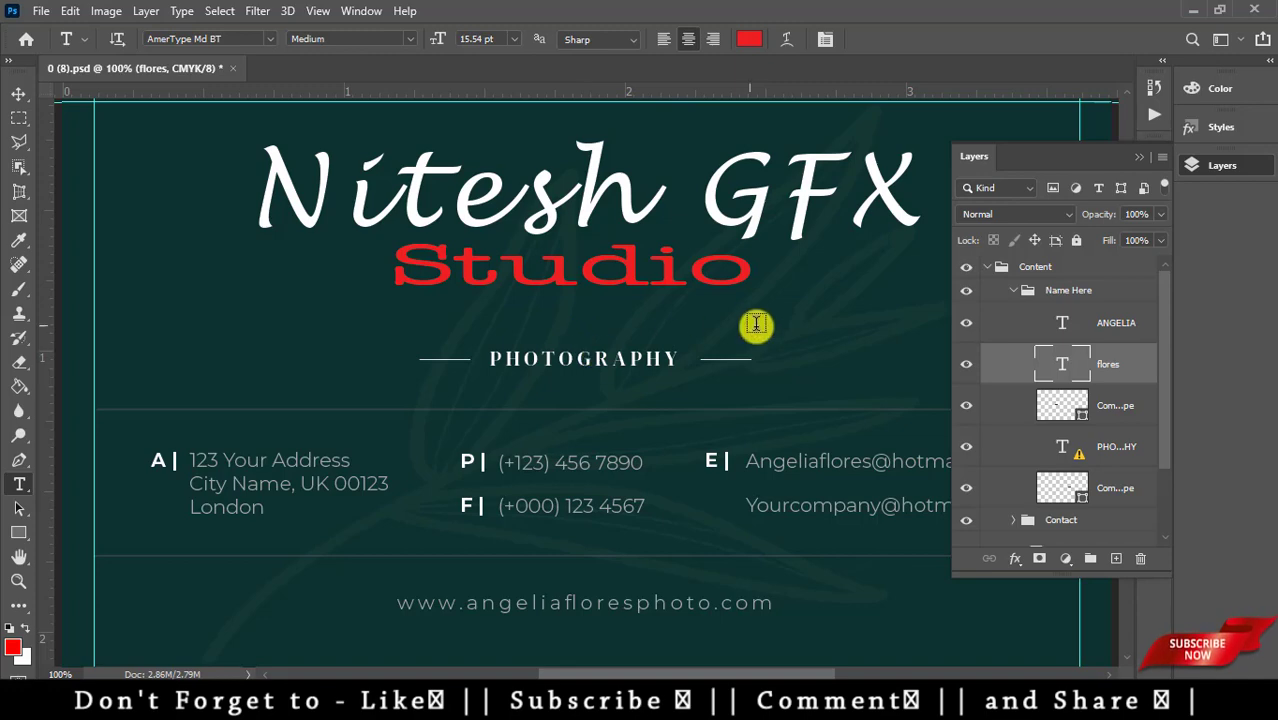
left_click_drag(655, 199, 123, 197)
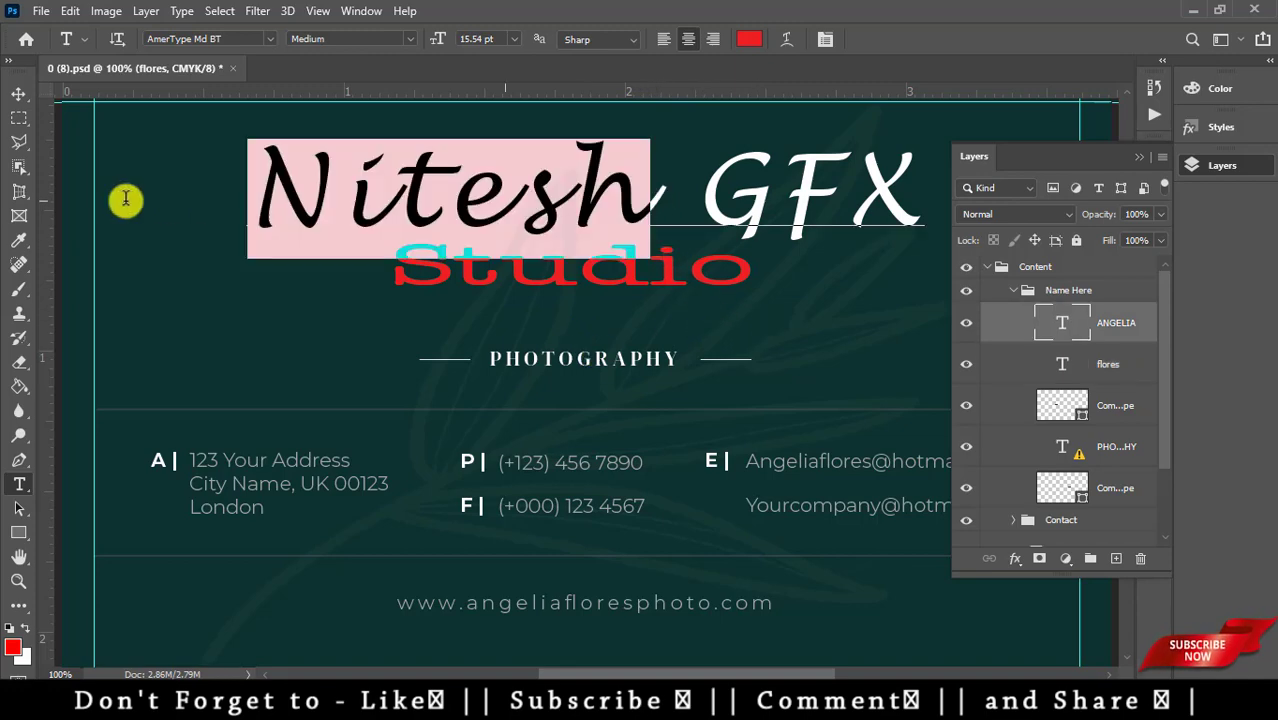
- Colour the word Nitesh yellow after first trying magenta
left_click(13, 643)
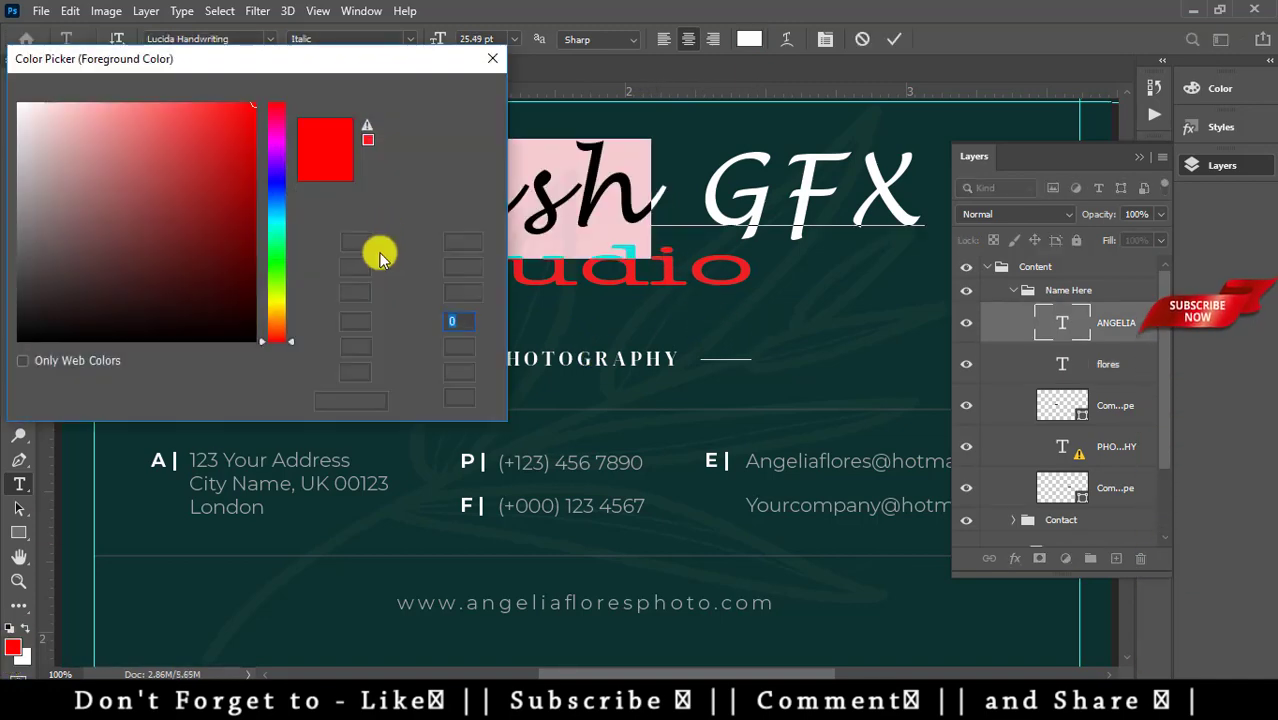
left_click(275, 145)
left_click(441, 93)
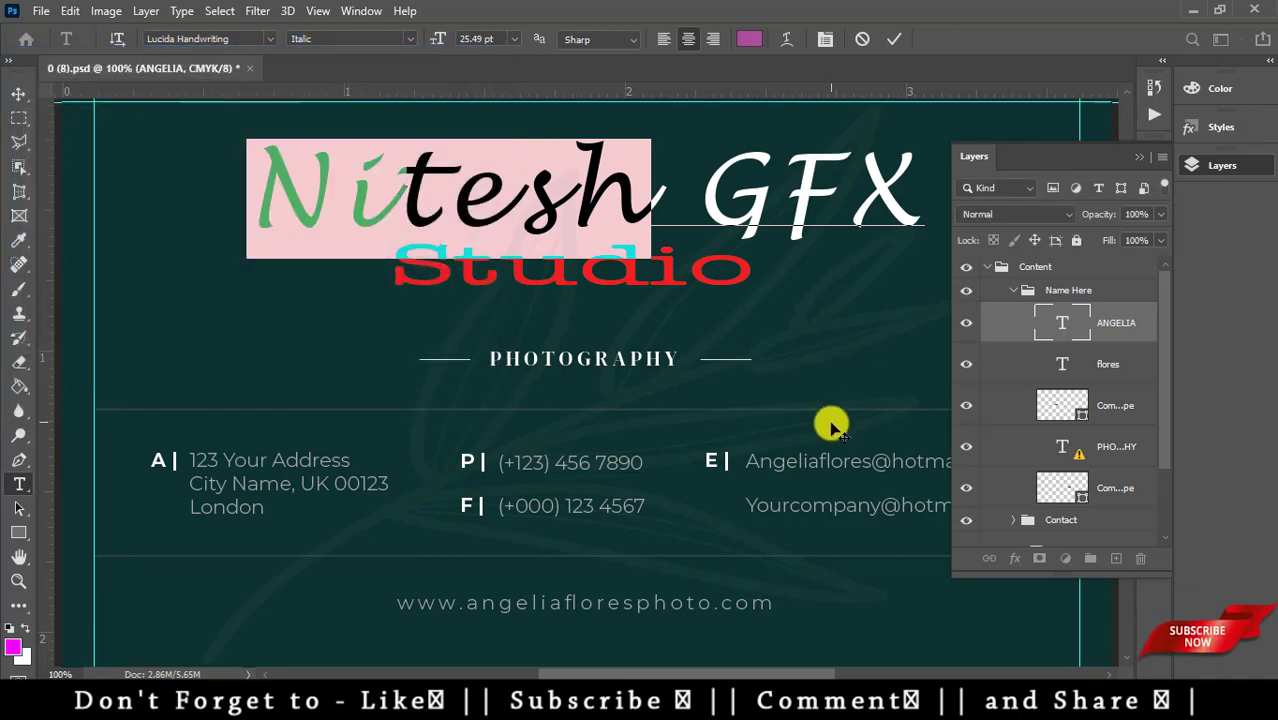
key("ctrl+Return")
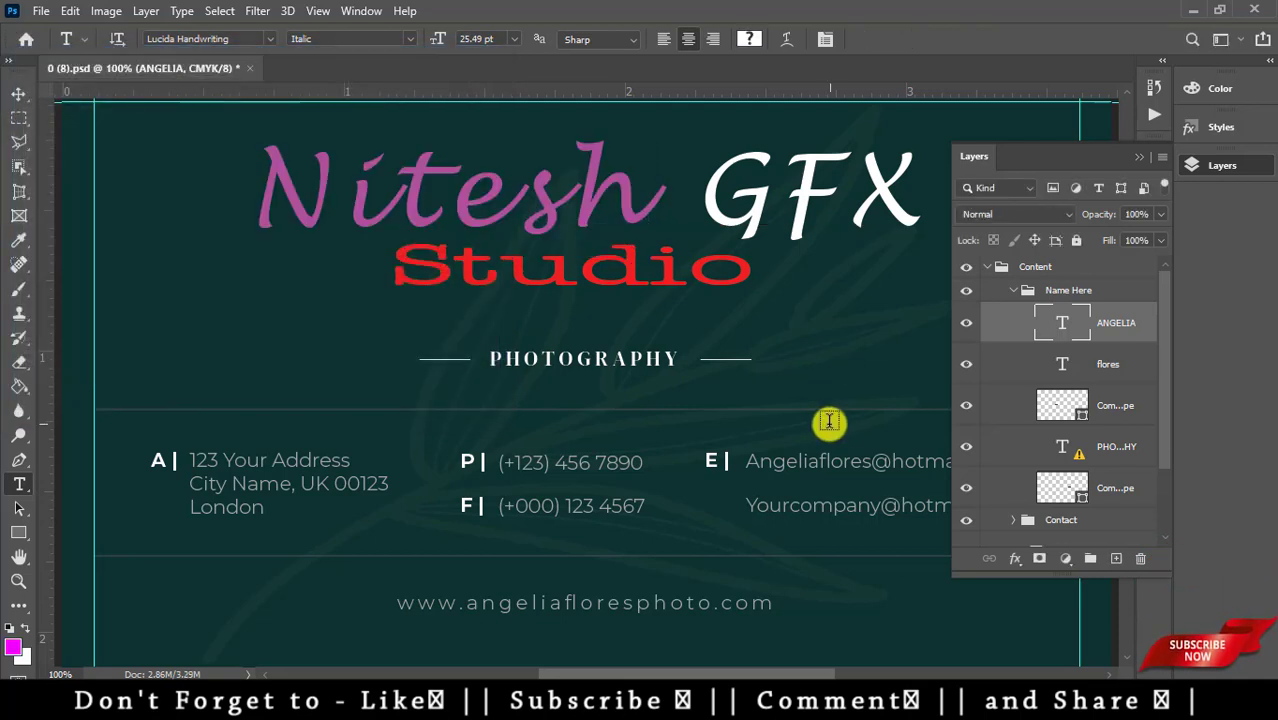
left_click_drag(650, 185, 147, 203)
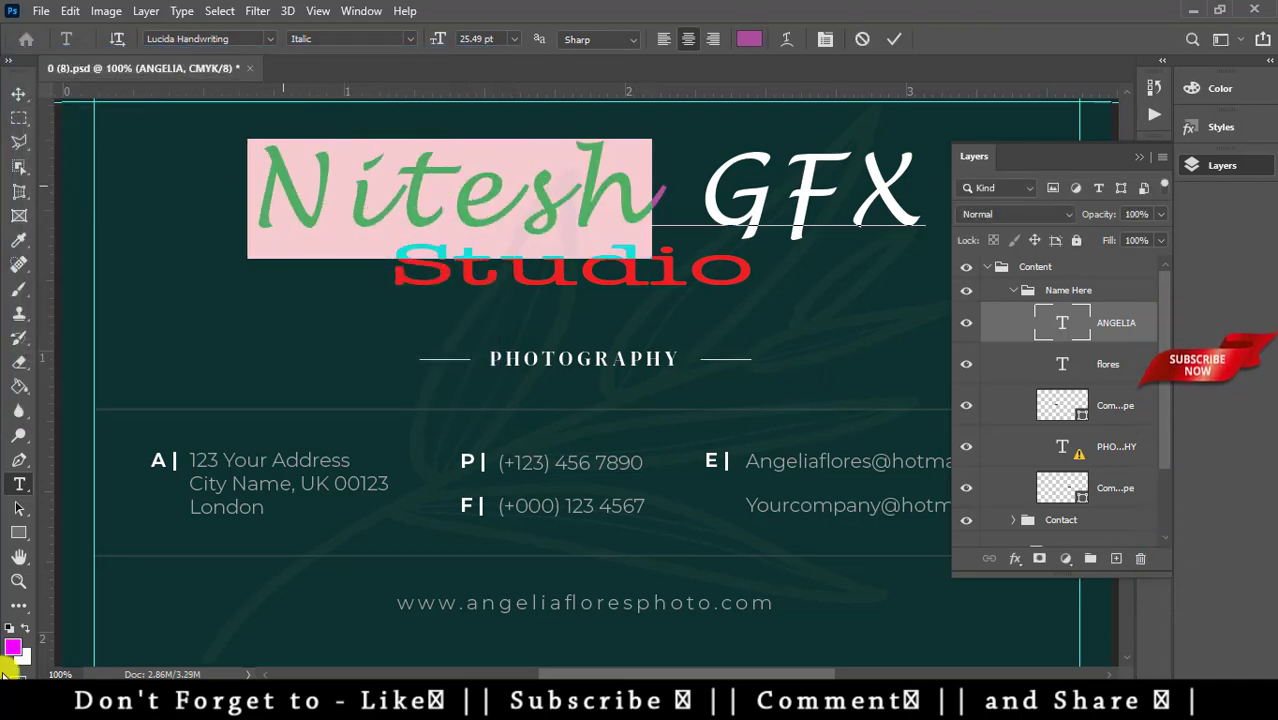
left_click(12, 646)
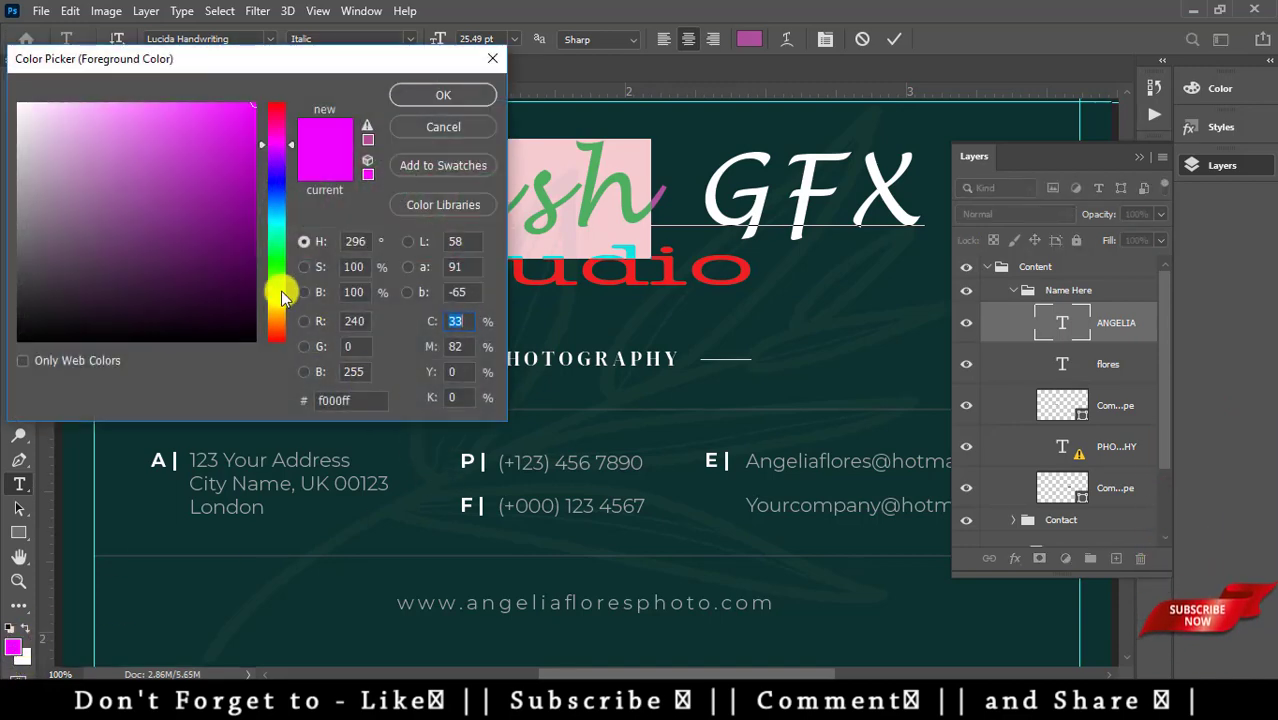
left_click(281, 297)
left_click(443, 94)
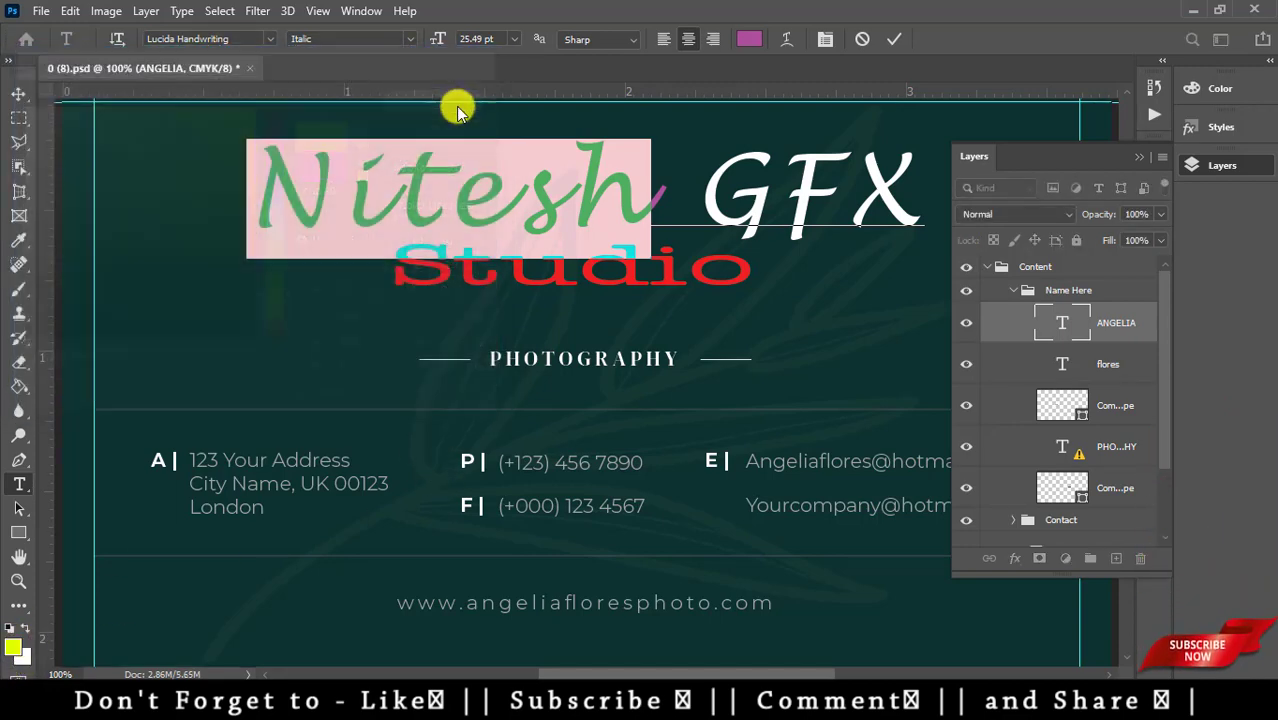
left_click(686, 400)
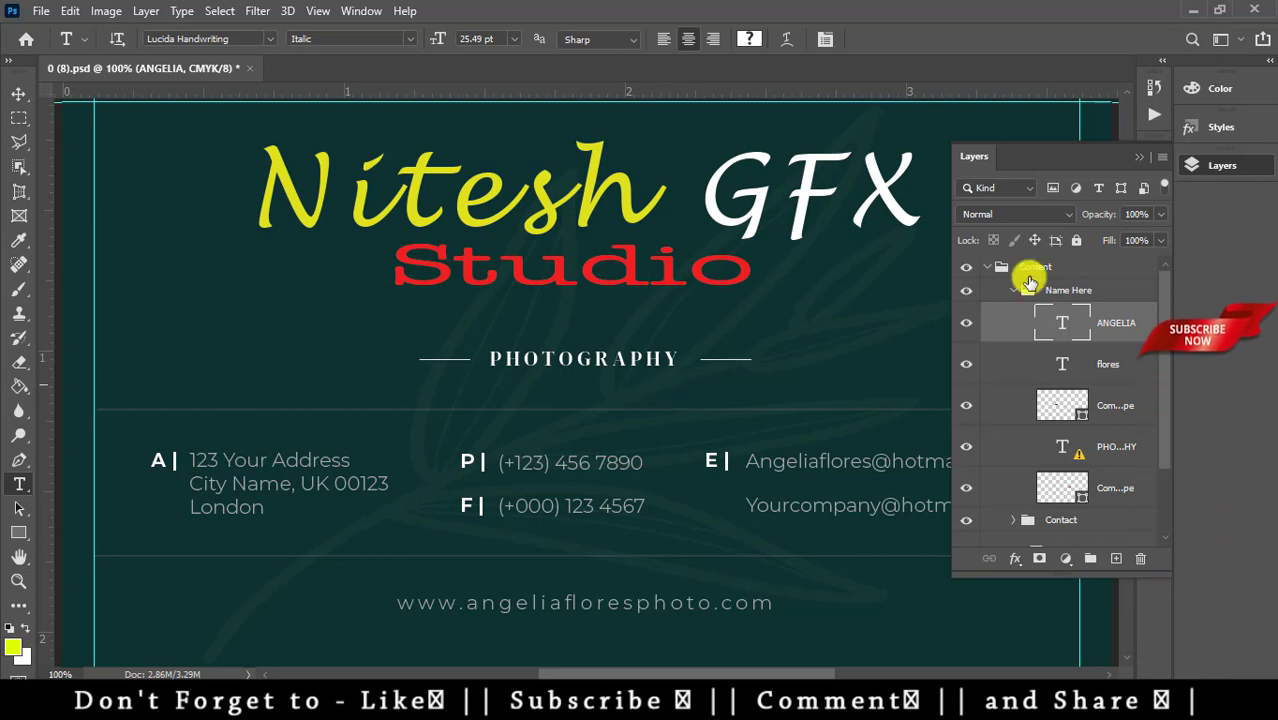
- Replace the old number on the phone line with the new phone number
left_click(1143, 164)
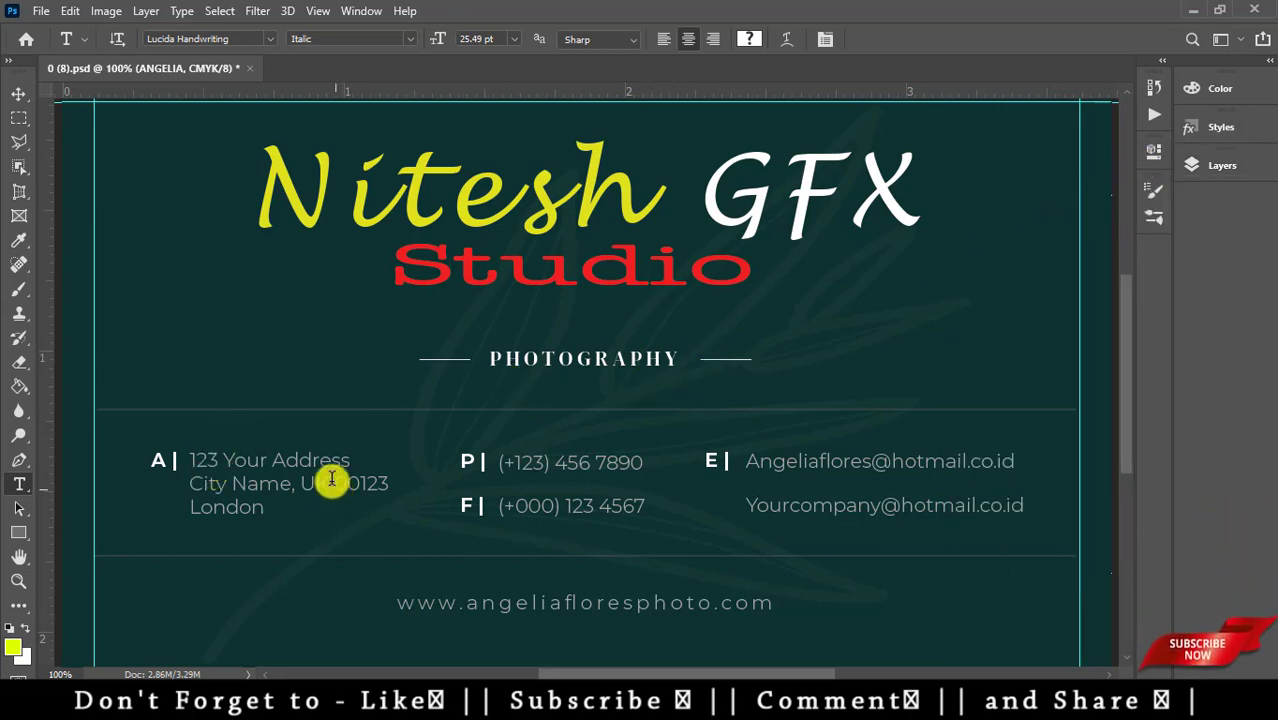
left_click(262, 510)
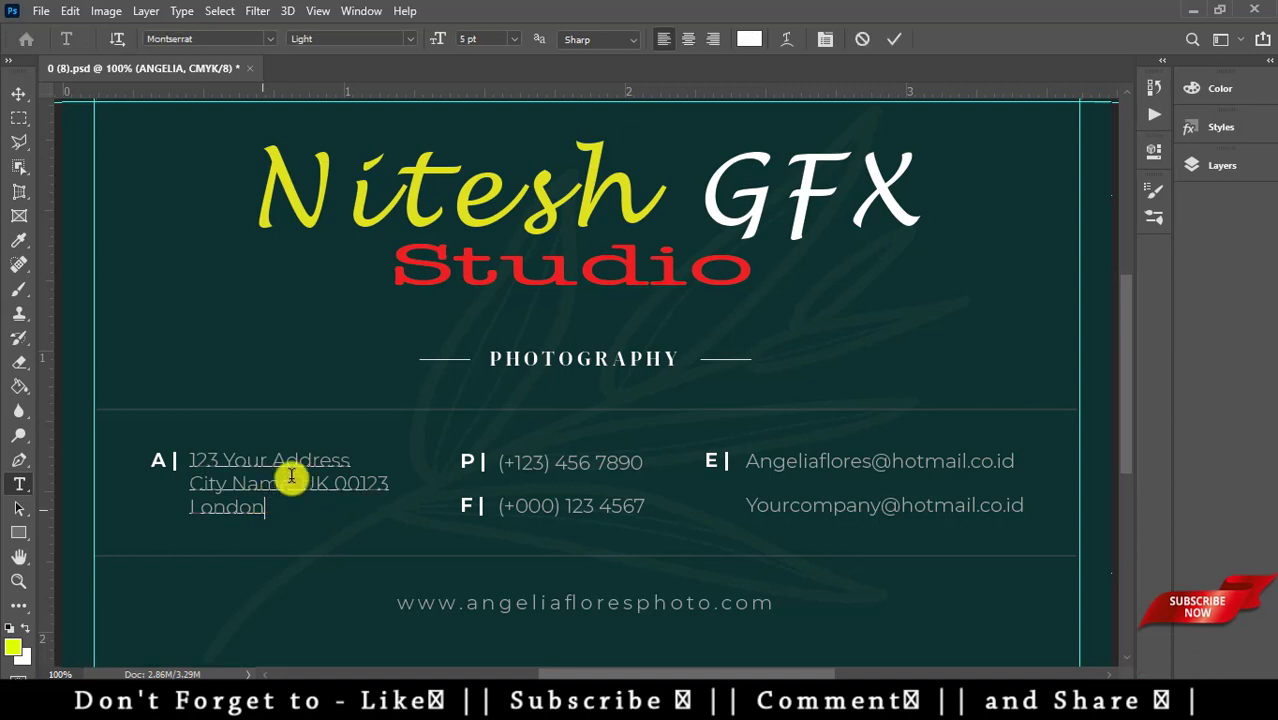
left_click(640, 464)
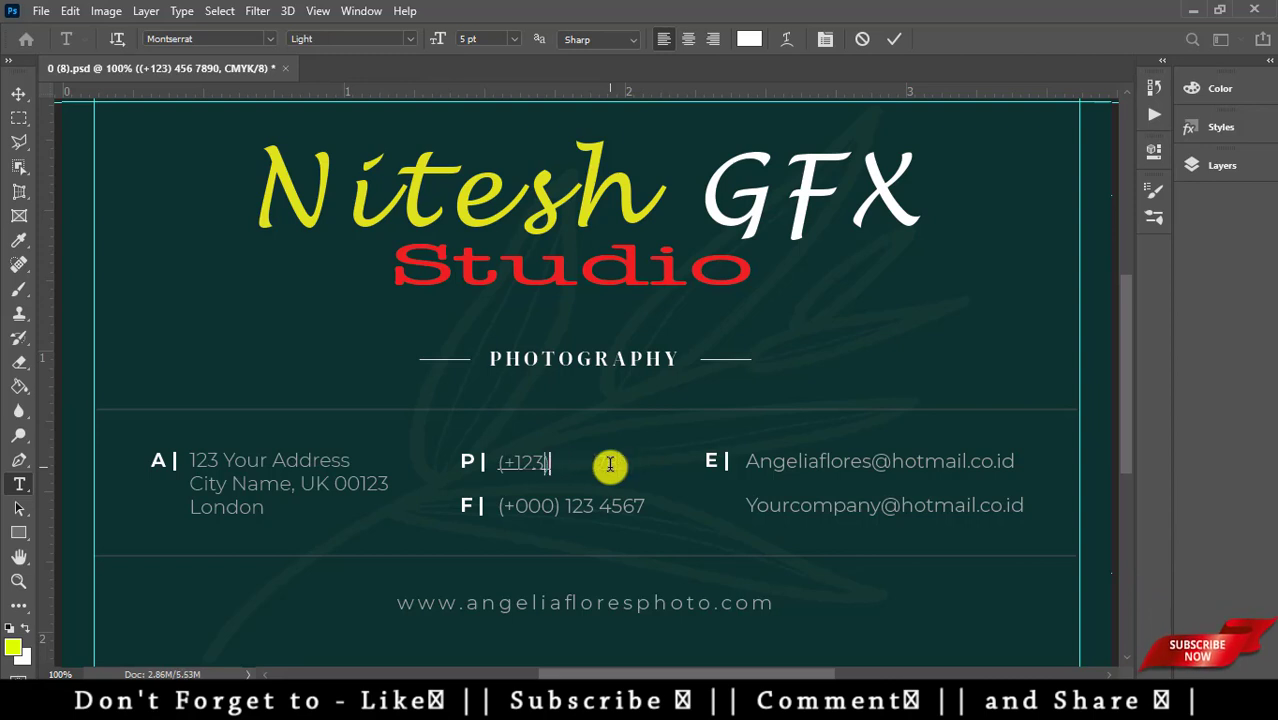
key("BackSpace")
key("BackSpace")
key("ctrl+Return")
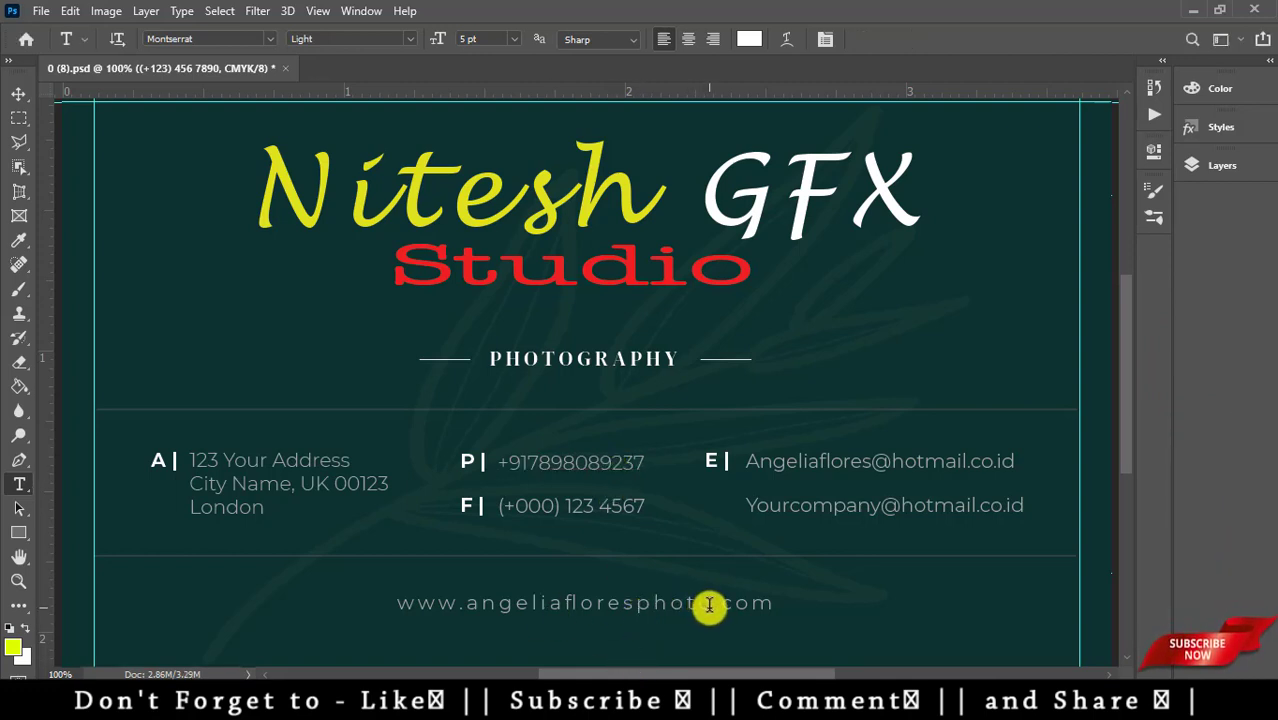
key("BackSpace")
key("BackSpace")
key("BackSpace")
key("BackSpace")
key("BackSpace")
key("BackSpace")
key("BackSpace")
key("BackSpace")
key("BackSpace")
key("BackSpace")
key("BackSpace")
key("BackSpace")
key("BackSpace")
key("BackSpace")
key("BackSpace")
key("BackSpace")
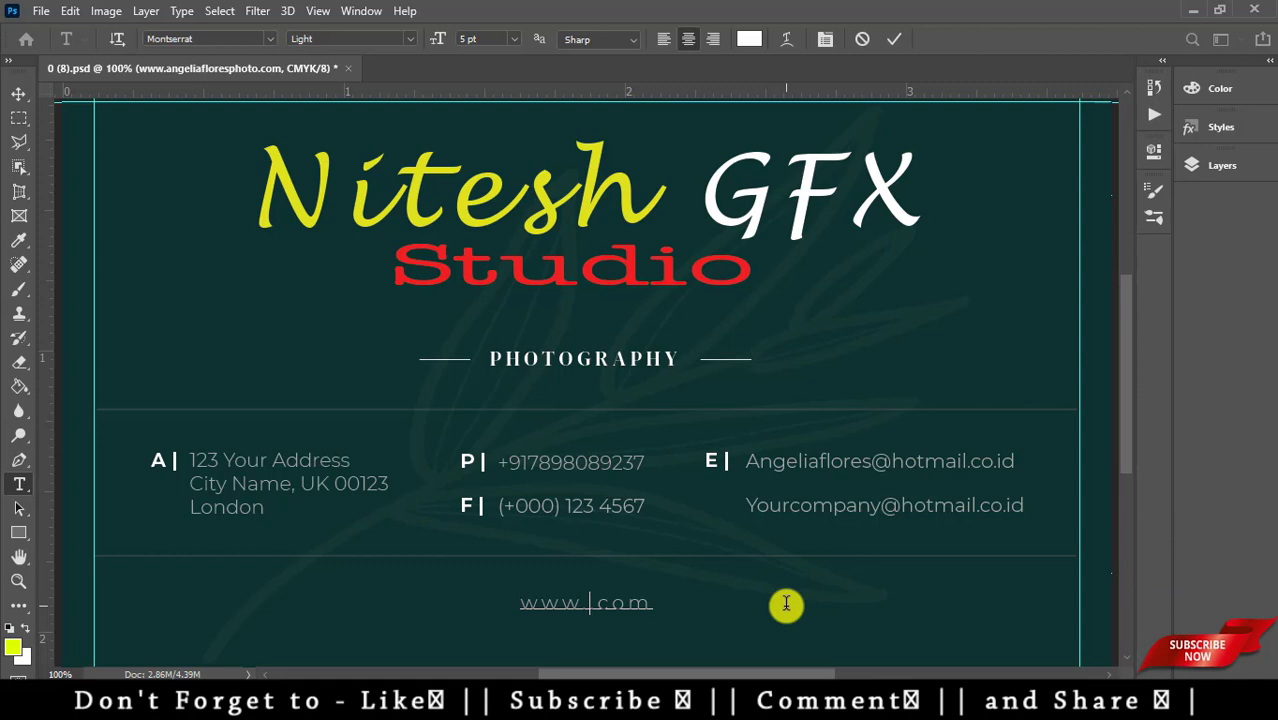
- Enter FreeFx4u as the website domain and zoom out to 66.67% to view the card
type("E")
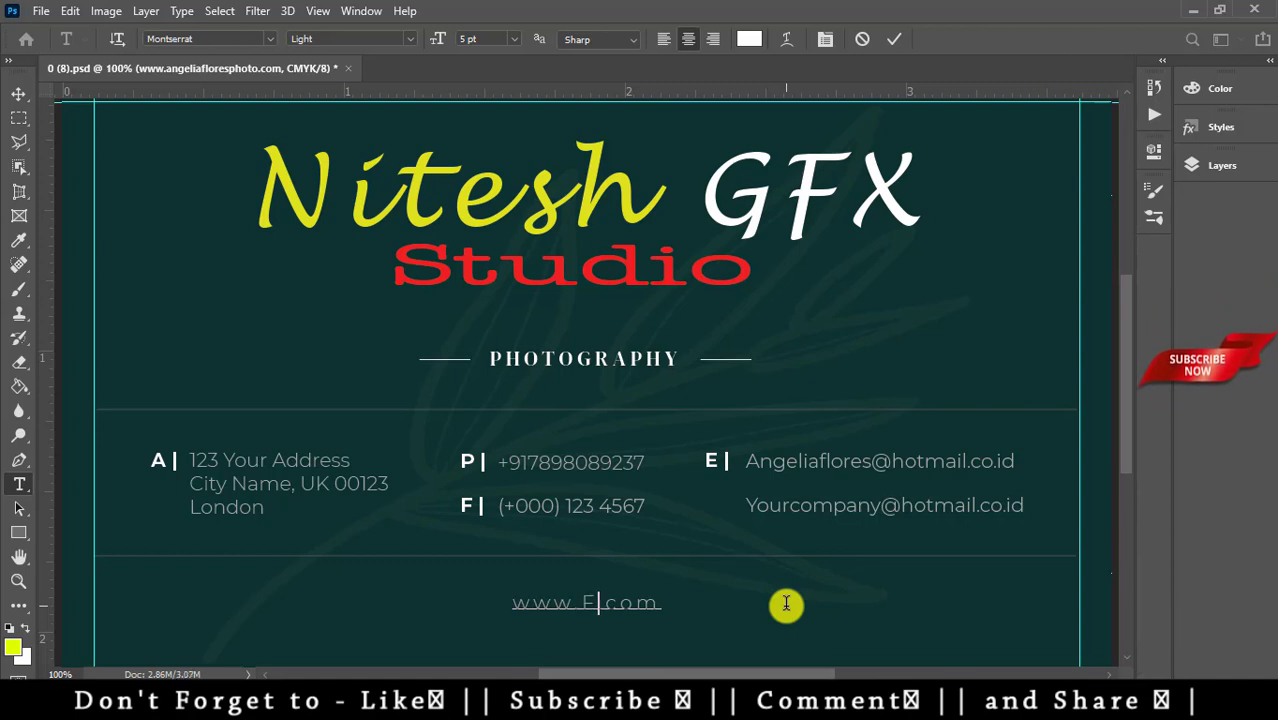
type("reeF")
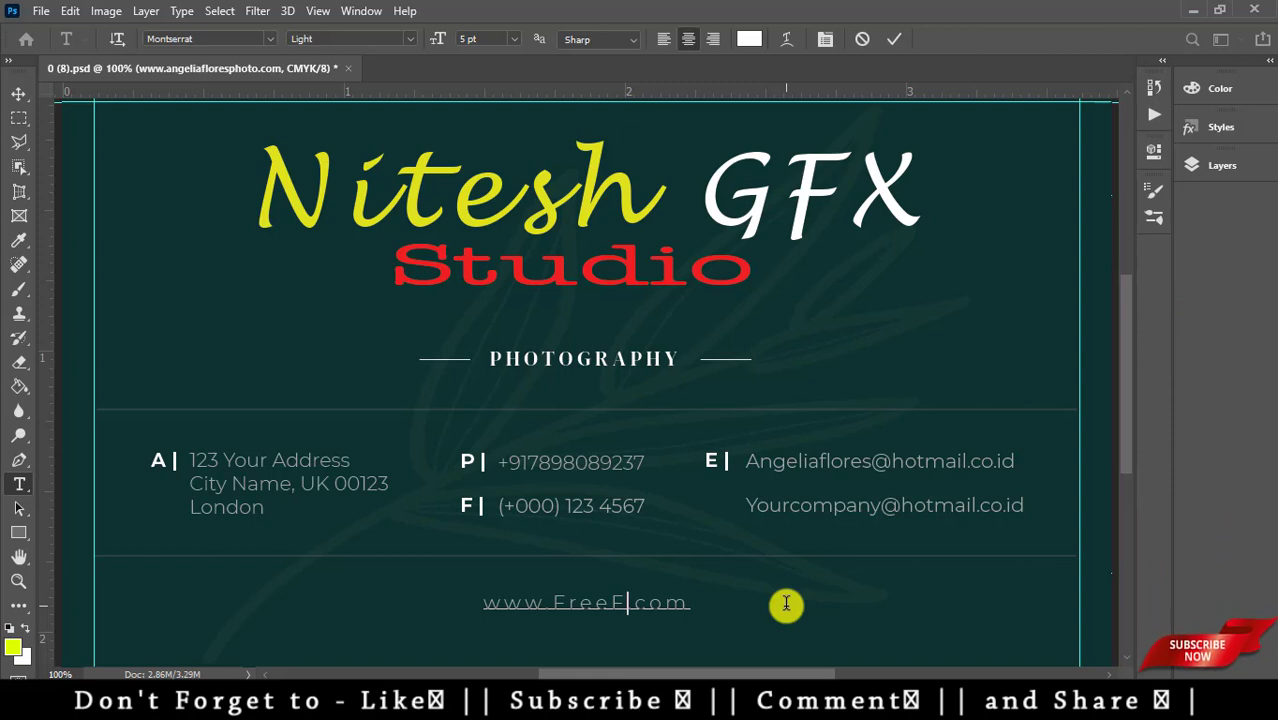
type("4")
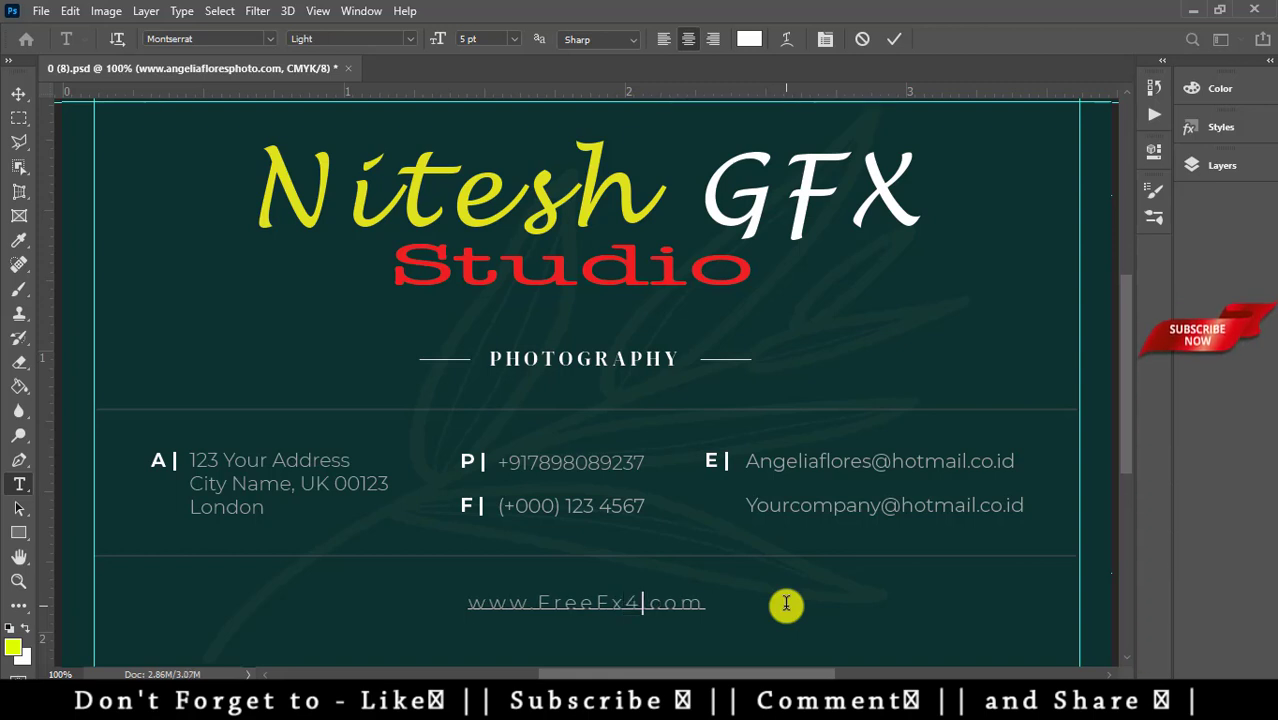
type("u")
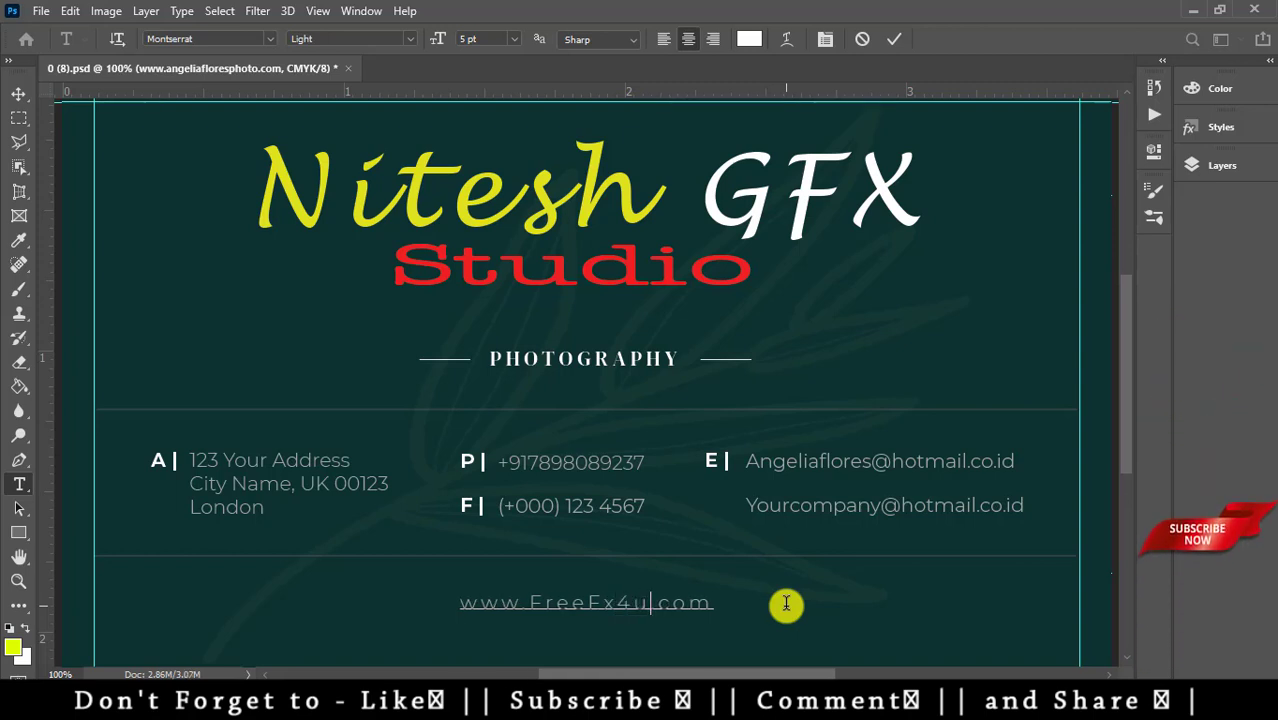
key("ctrl+Return")
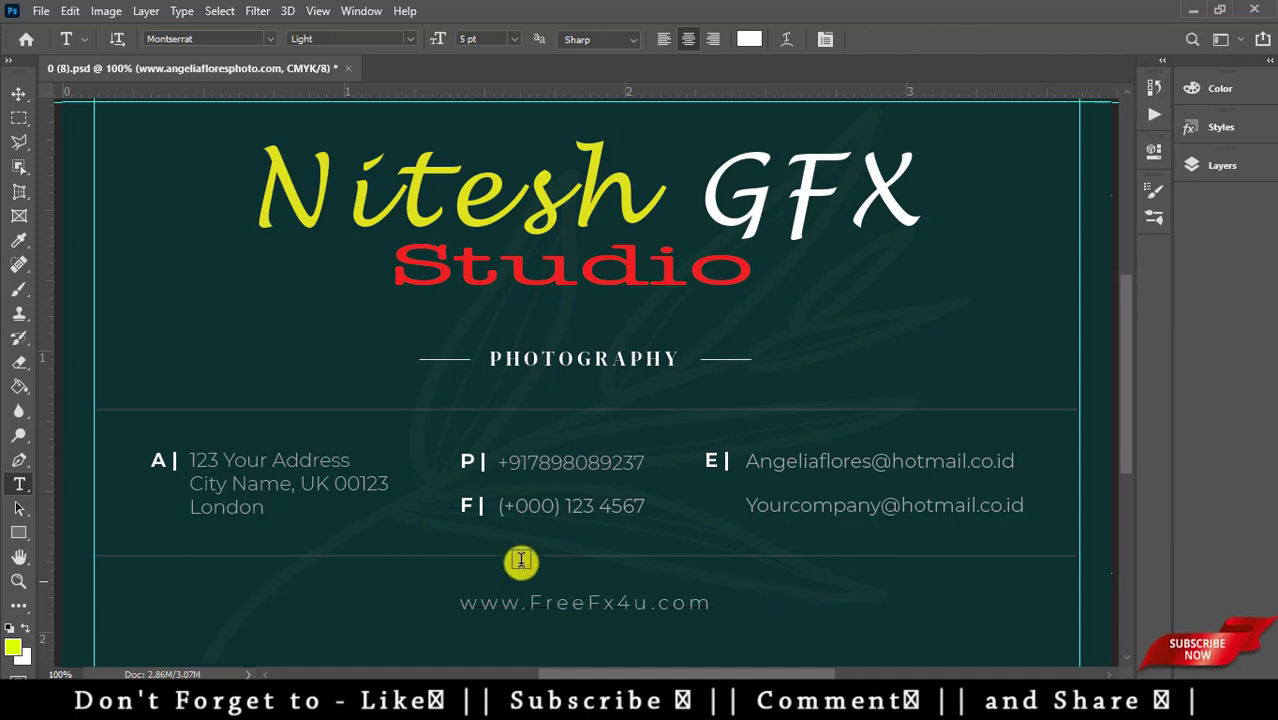
key("ctrl+minus")
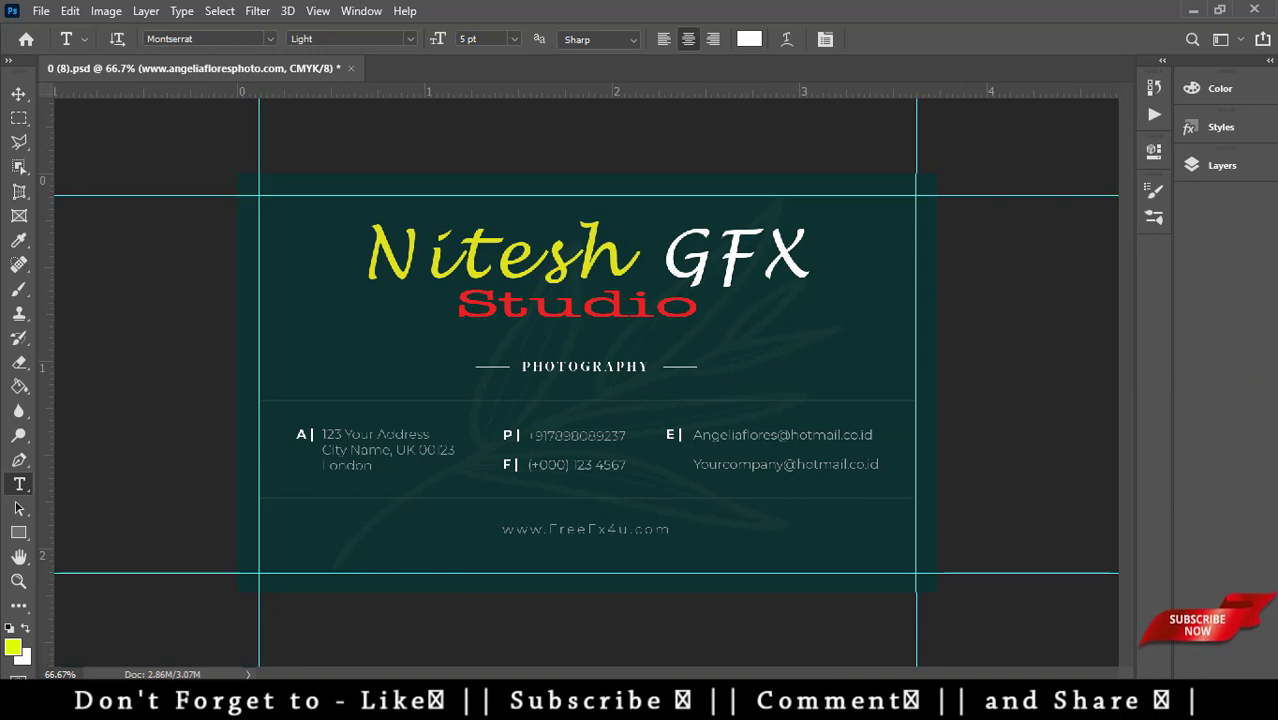
mouse_move(220, 697)
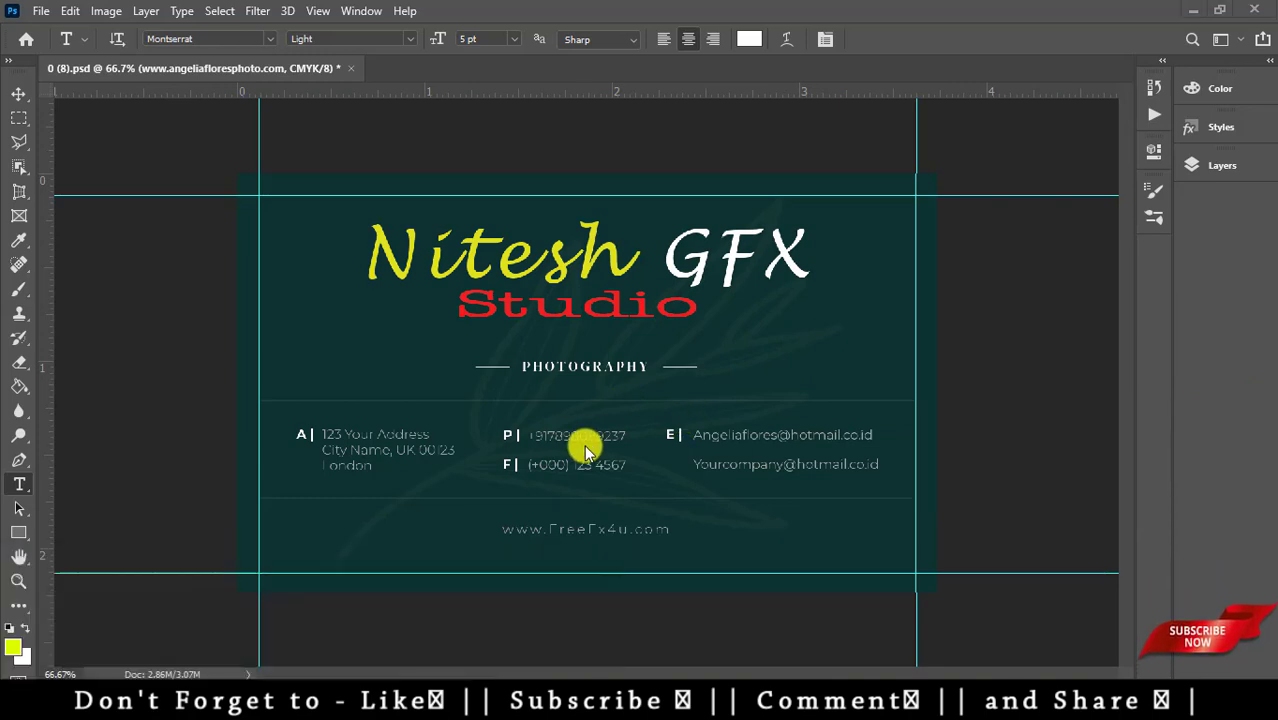